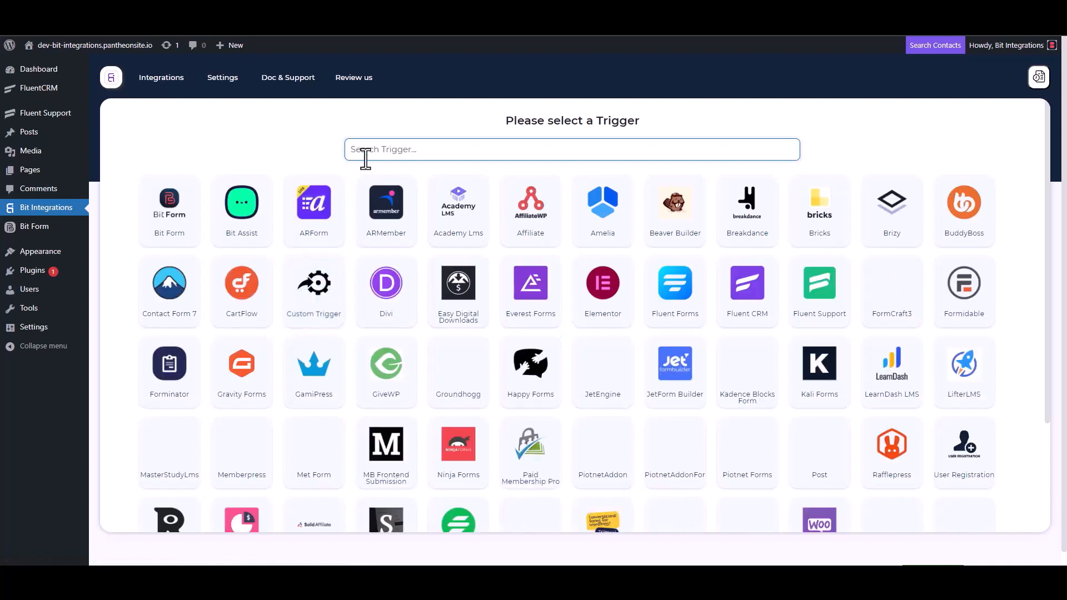
Choose Fluent Support as the trigger, copy its webhook URL, and start fetching incoming data.
{"action": "left_click", "coordinate": [823, 300]}
{"action": "left_click", "coordinate": [759, 268]}
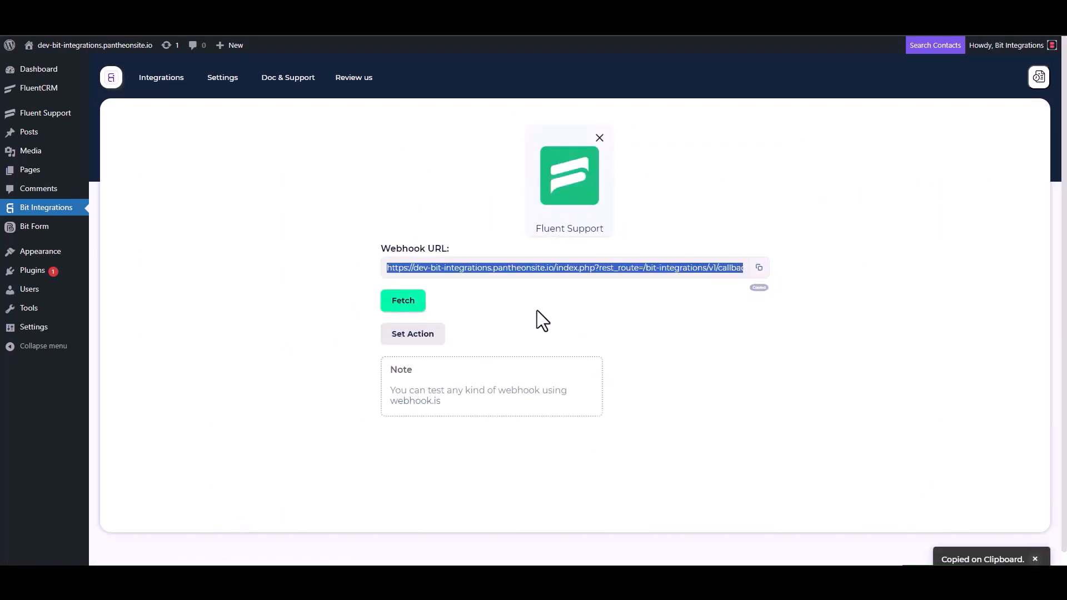
{"action": "left_click", "coordinate": [404, 303]}
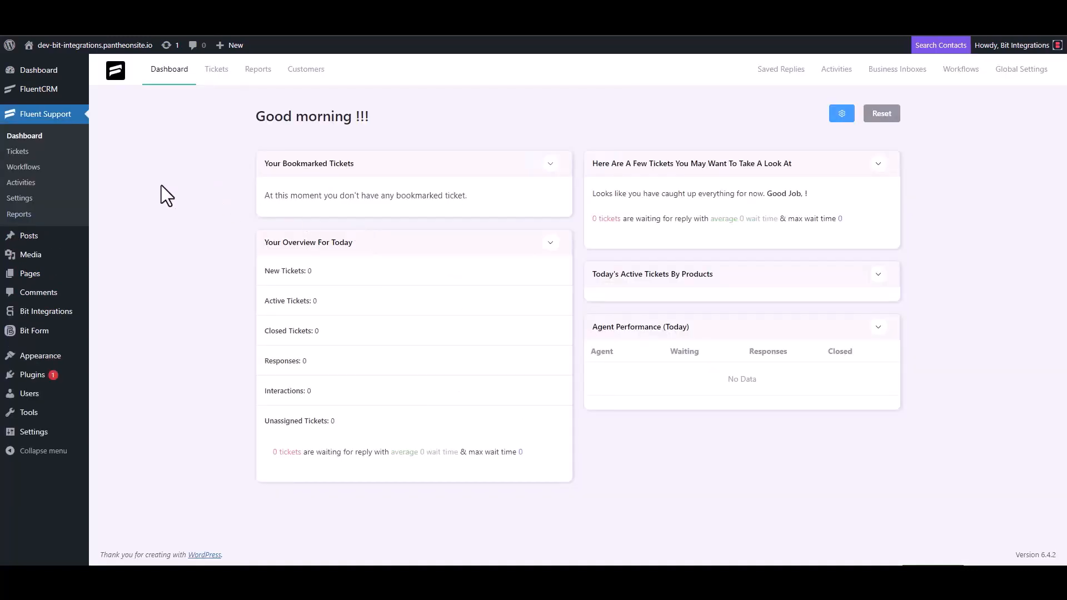
Start a new Fluent Support workflow named 'Bit Integrations' with the Automatic type.
{"action": "left_click", "coordinate": [35, 167]}
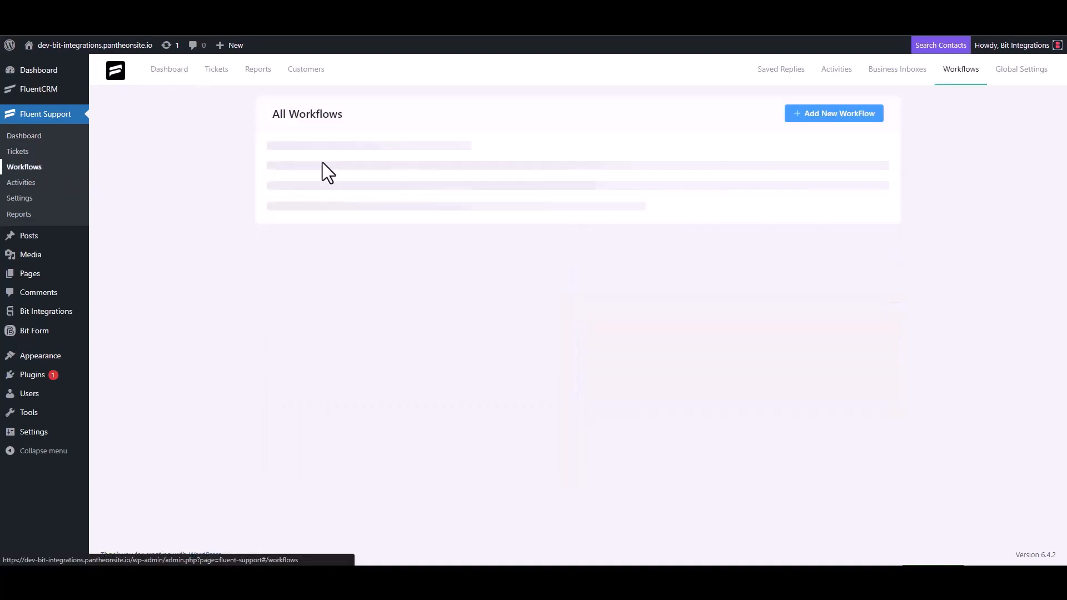
{"action": "left_click", "coordinate": [818, 114]}
{"action": "left_click", "coordinate": [322, 132]}
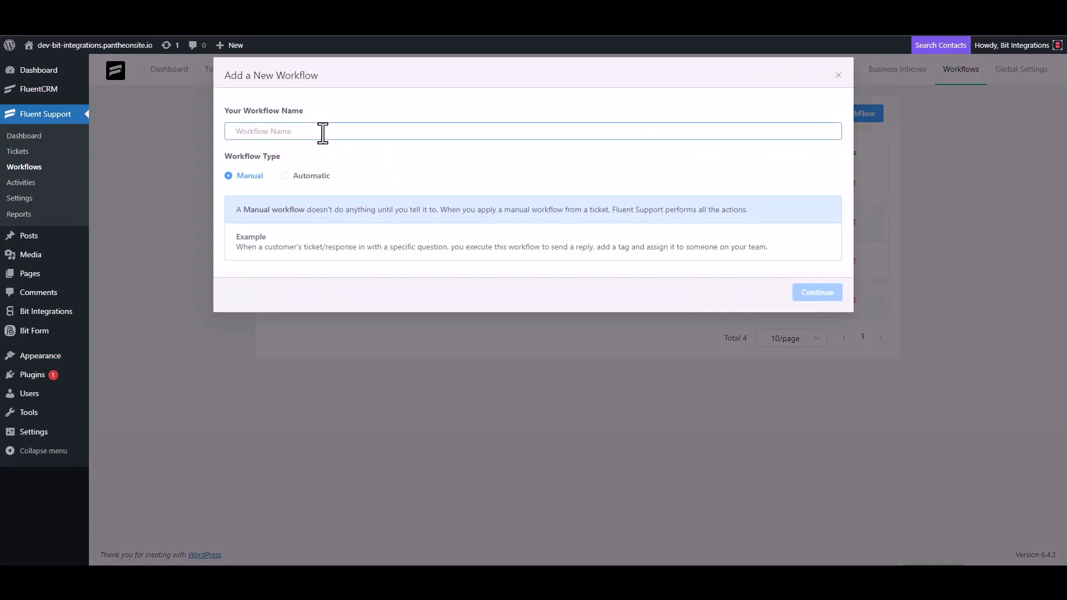
{"action": "type", "text": "Bit Integrations"}
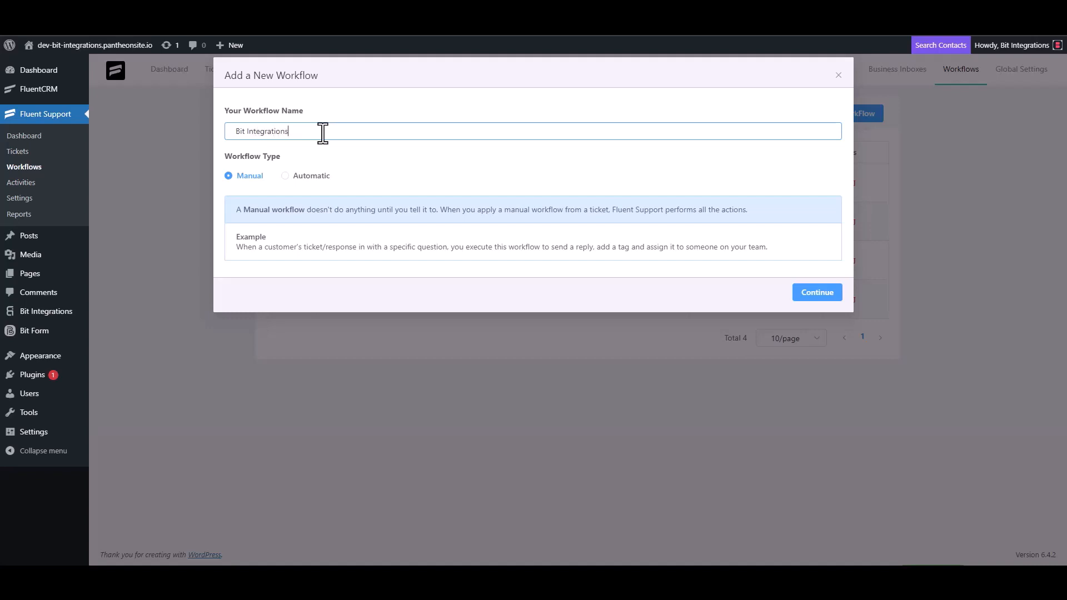
{"action": "left_click", "coordinate": [297, 176]}
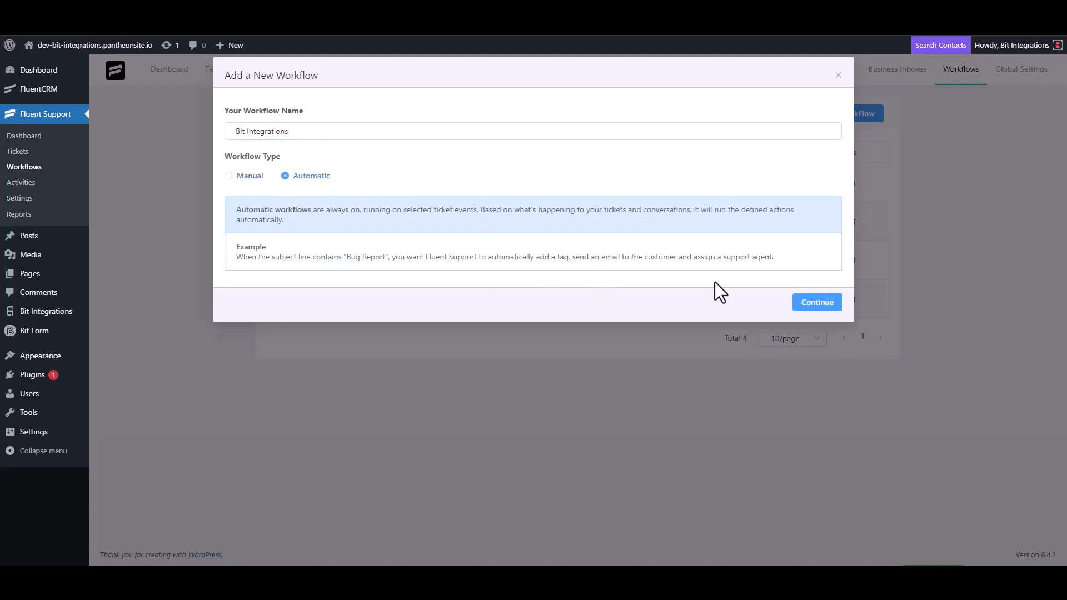
Create the workflow, trigger it On Ticket Creation, and add a Trigger Outgoing Webhook action.
{"action": "left_click", "coordinate": [813, 304]}
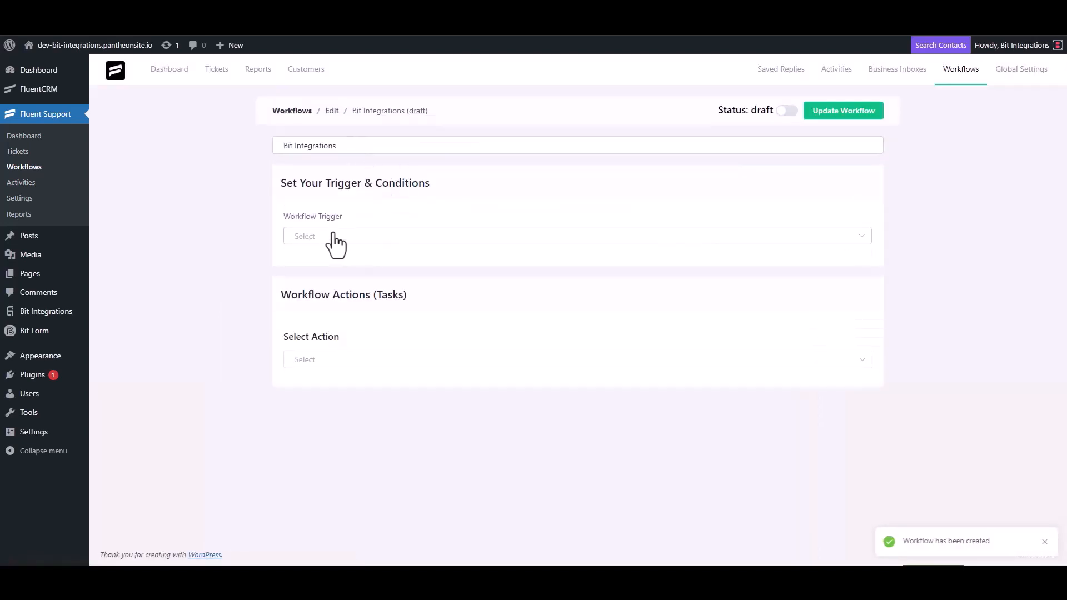
{"action": "left_click", "coordinate": [334, 238]}
{"action": "left_click", "coordinate": [329, 267]}
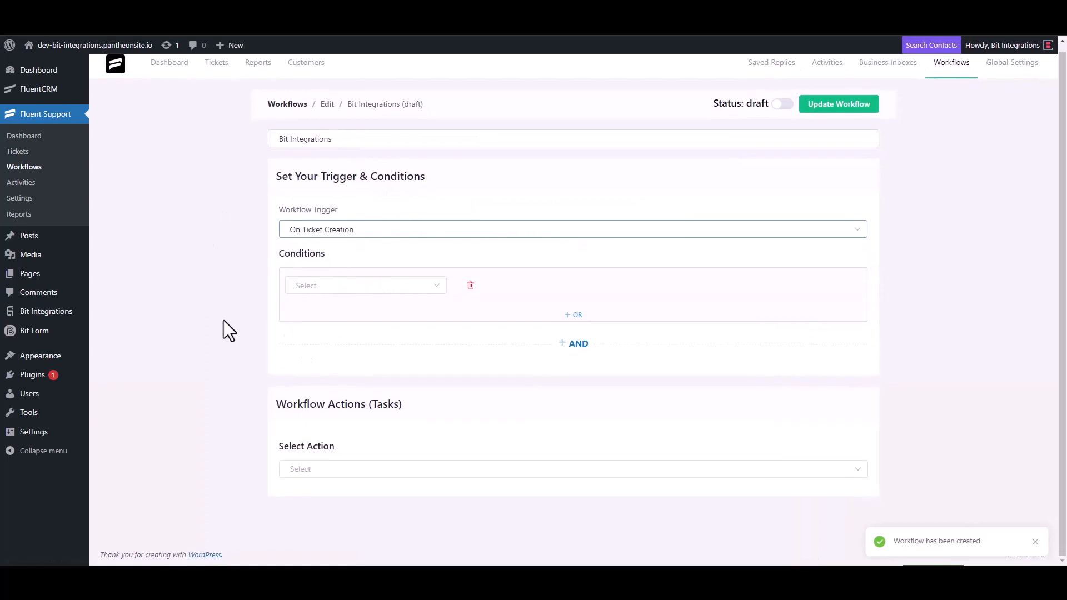
{"action": "left_click", "coordinate": [312, 468]}
{"action": "scroll", "coordinate": [326, 388], "scroll_direction": "down", "scroll_amount": 4}
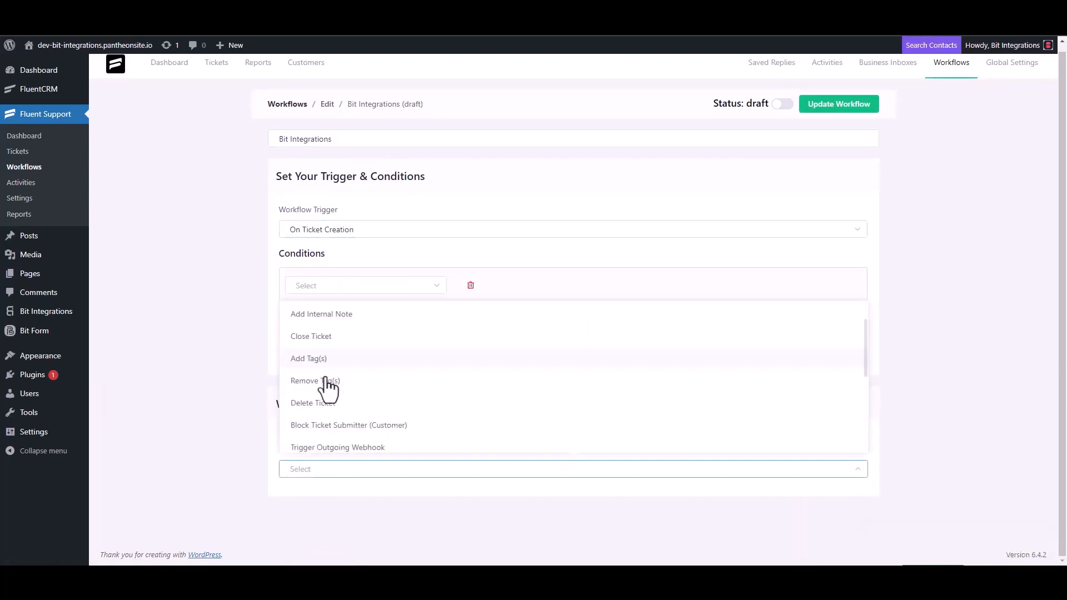
{"action": "left_click", "coordinate": [364, 318]}
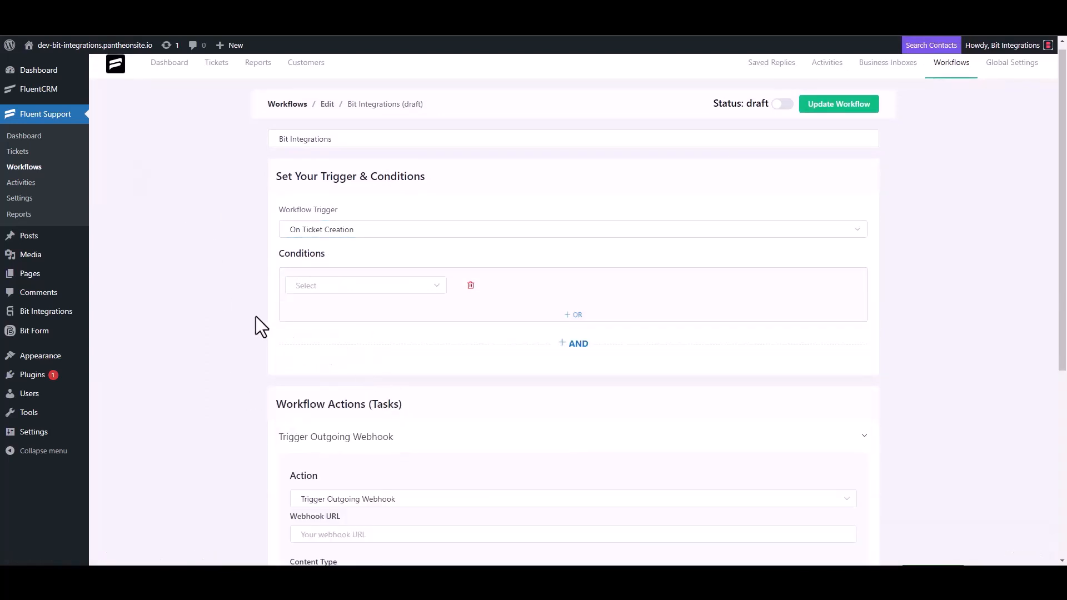
Paste the callback URL, title the action 'Bit Integrations', save it, and publish the workflow.
{"action": "scroll", "coordinate": [256, 315], "scroll_direction": "down", "scroll_amount": 4}
{"action": "left_click", "coordinate": [361, 314]}
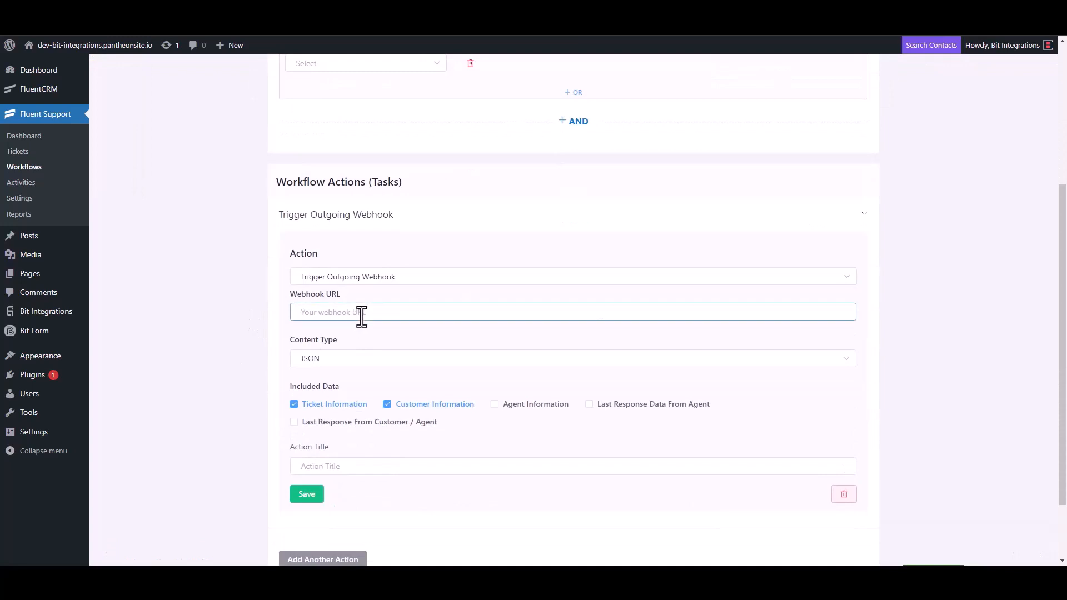
{"action": "key", "text": "ctrl+v"}
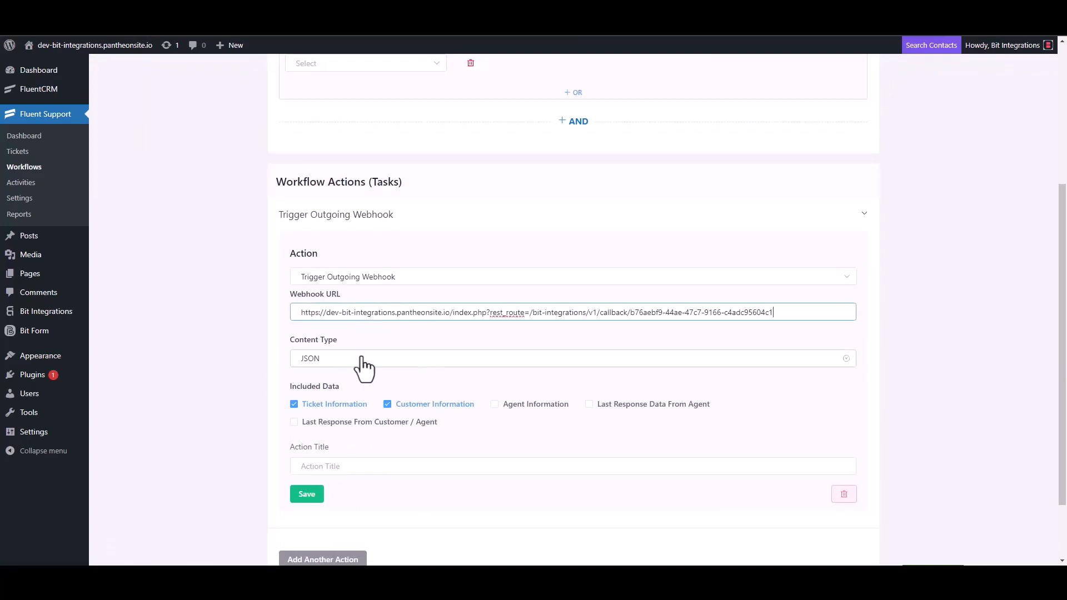
{"action": "scroll", "coordinate": [361, 367], "scroll_direction": "down", "scroll_amount": 2}
{"action": "left_click", "coordinate": [333, 383]}
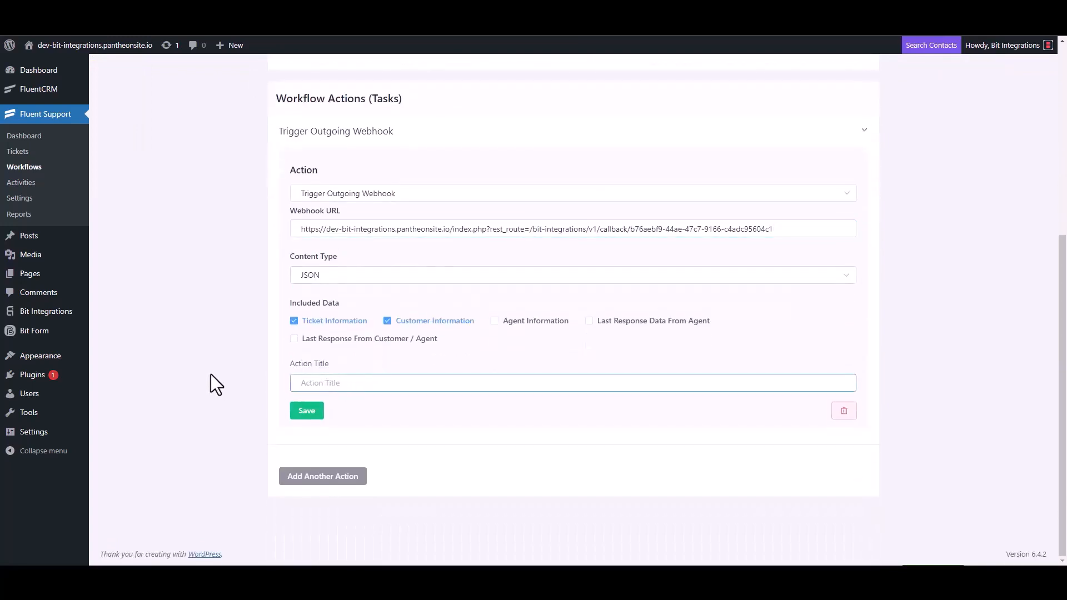
{"action": "type", "text": "Bit Integrations"}
{"action": "left_click", "coordinate": [305, 414]}
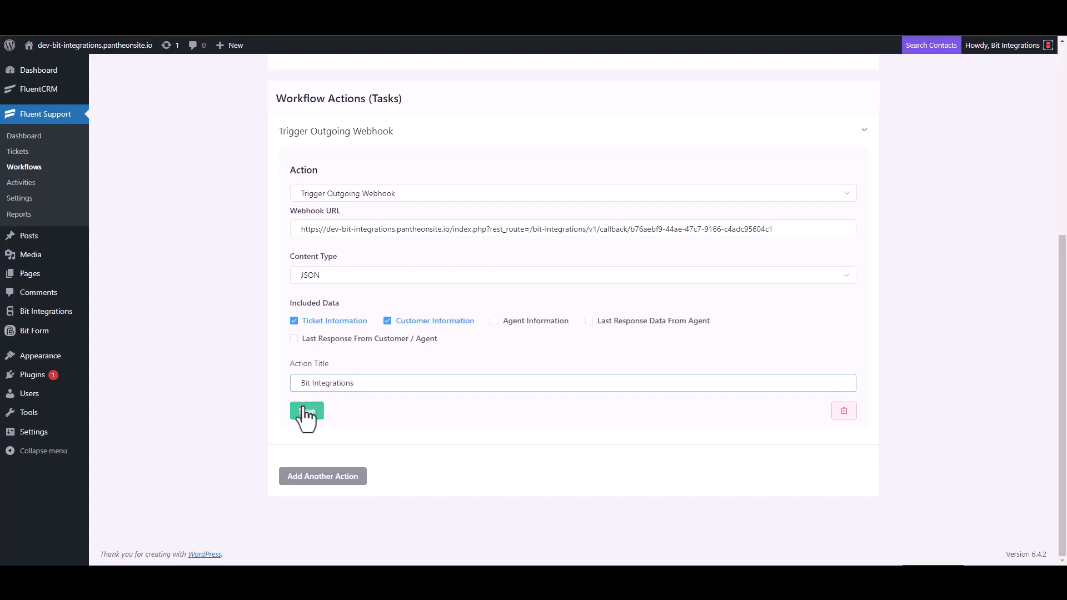
{"action": "left_click", "coordinate": [782, 102]}
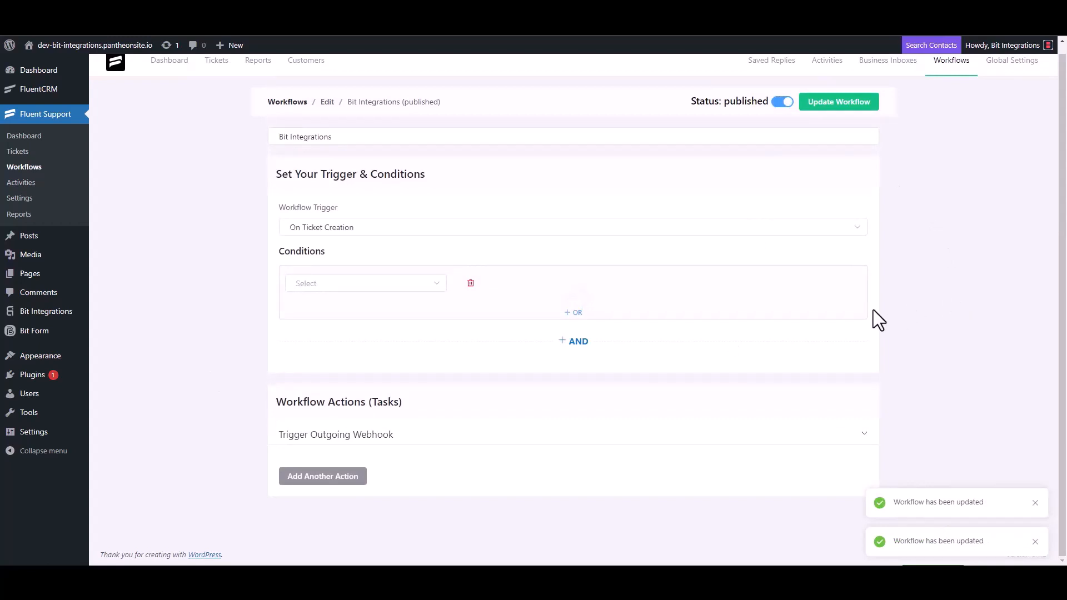
Start a new ticket for a newly created test contact, entering its first name and e-mail.
{"action": "left_click", "coordinate": [28, 156]}
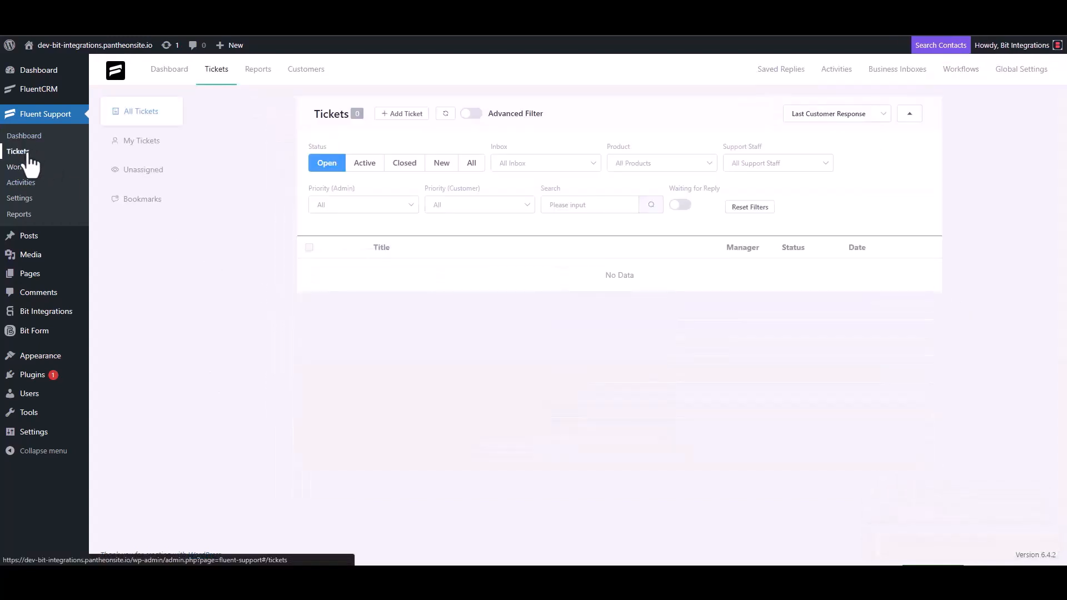
{"action": "left_click", "coordinate": [400, 114]}
{"action": "left_click", "coordinate": [437, 144]}
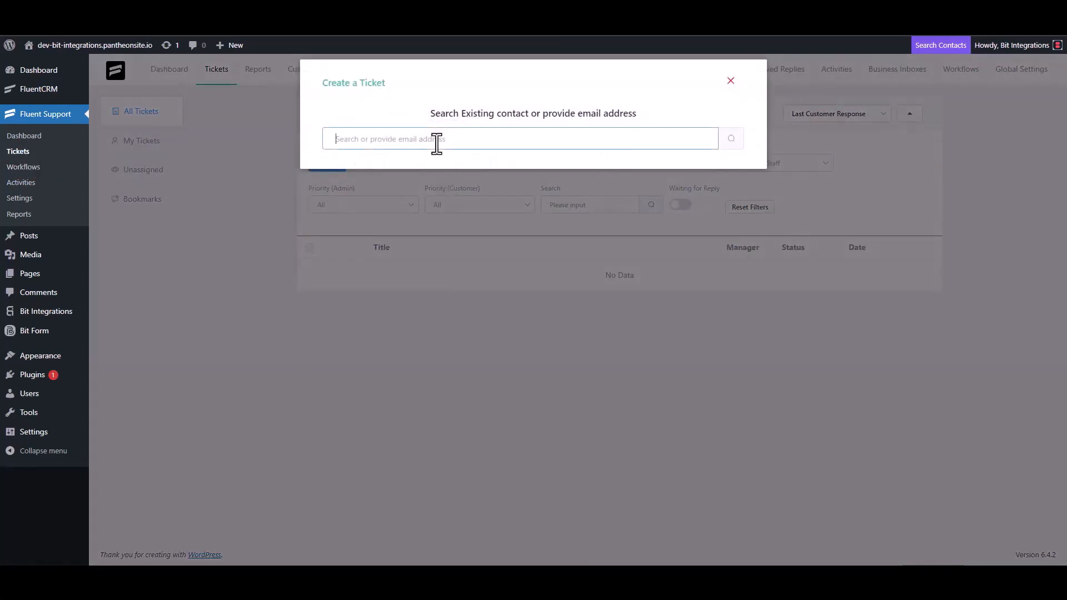
{"action": "type", "text": "test@gmail.com"}
{"action": "left_click", "coordinate": [731, 140]}
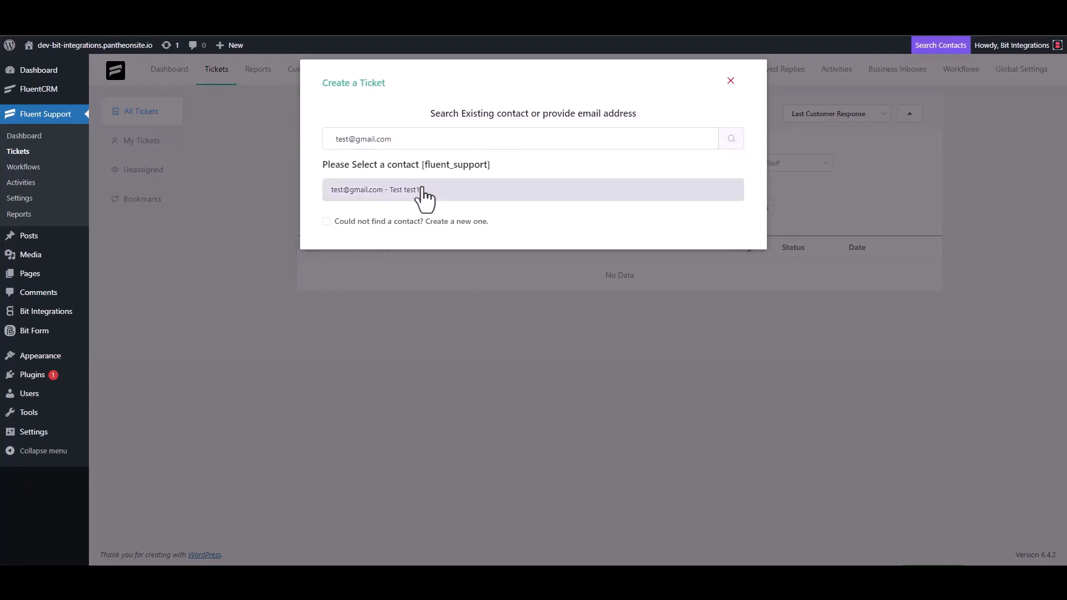
{"action": "left_click", "coordinate": [340, 221]}
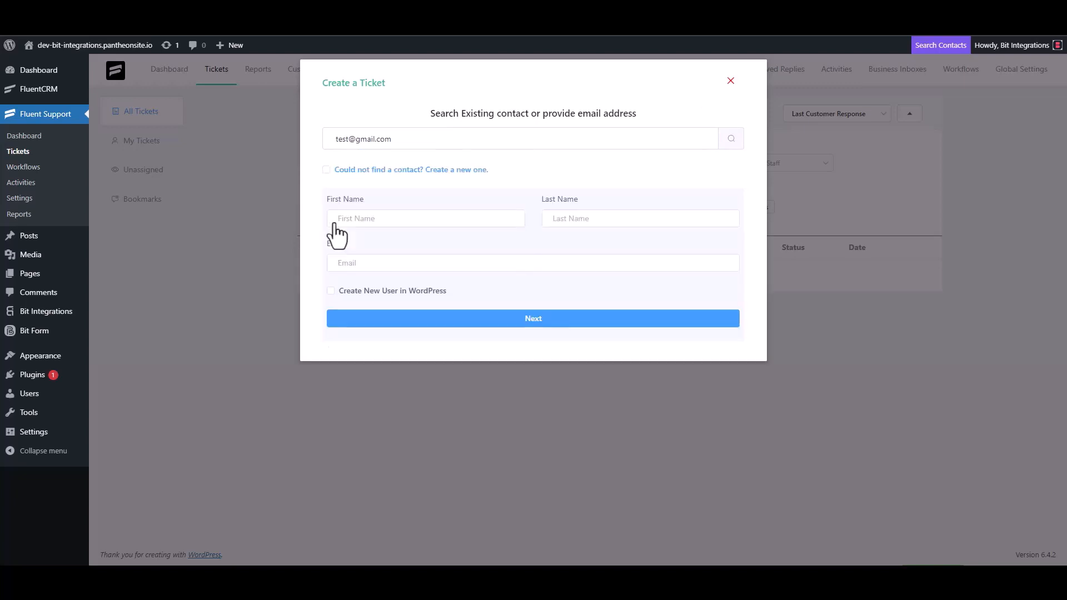
{"action": "left_click", "coordinate": [373, 219]}
{"action": "type", "text": "test3"}
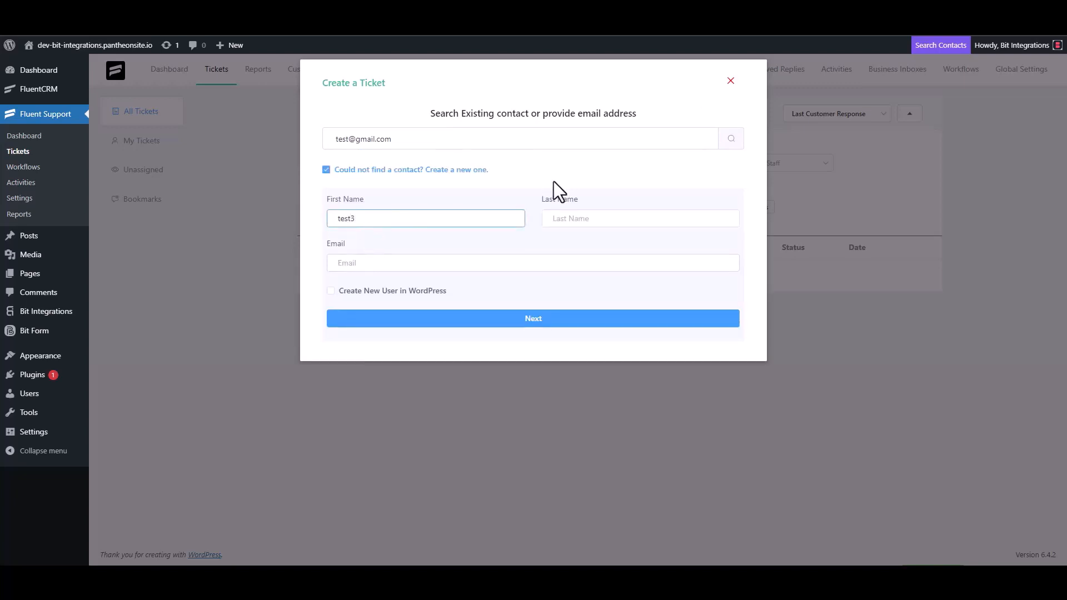
{"action": "left_click", "coordinate": [377, 267]}
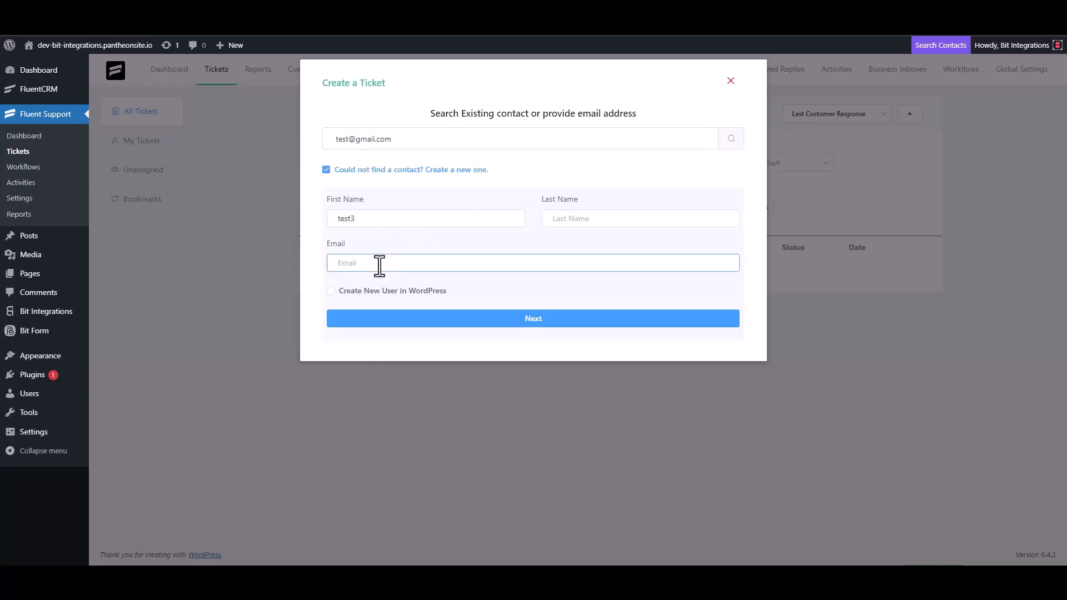
{"action": "type", "text": "test3@gmail.com"}
{"action": "left_click", "coordinate": [546, 321]}
Enter 'test' as the ticket subject and details, then create the ticket.
{"action": "left_click", "coordinate": [388, 201]}
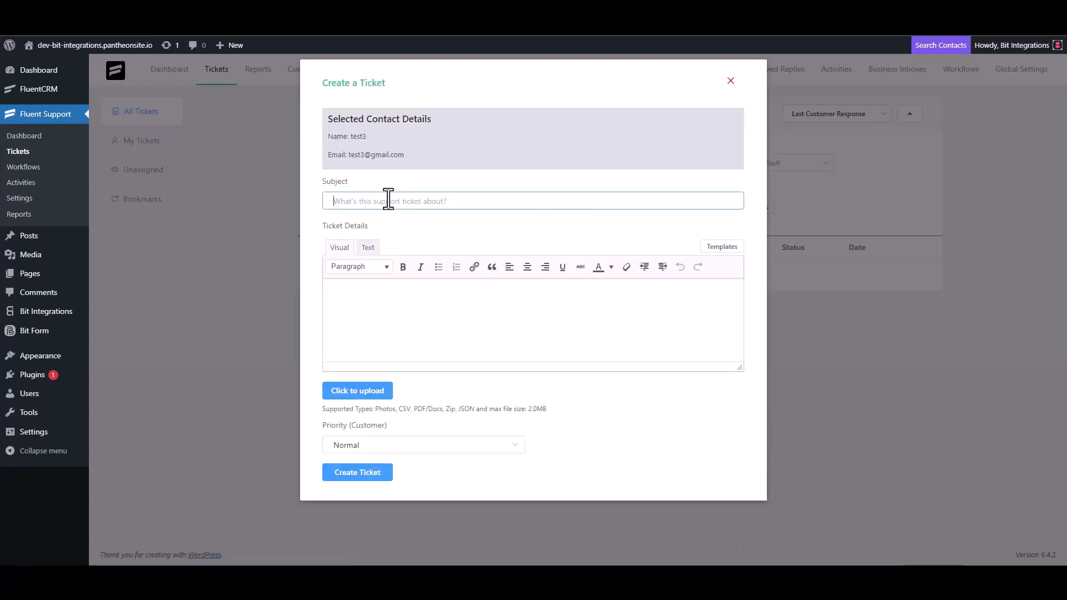
{"action": "type", "text": "test"}
{"action": "left_click", "coordinate": [375, 298]}
{"action": "type", "text": "test"}
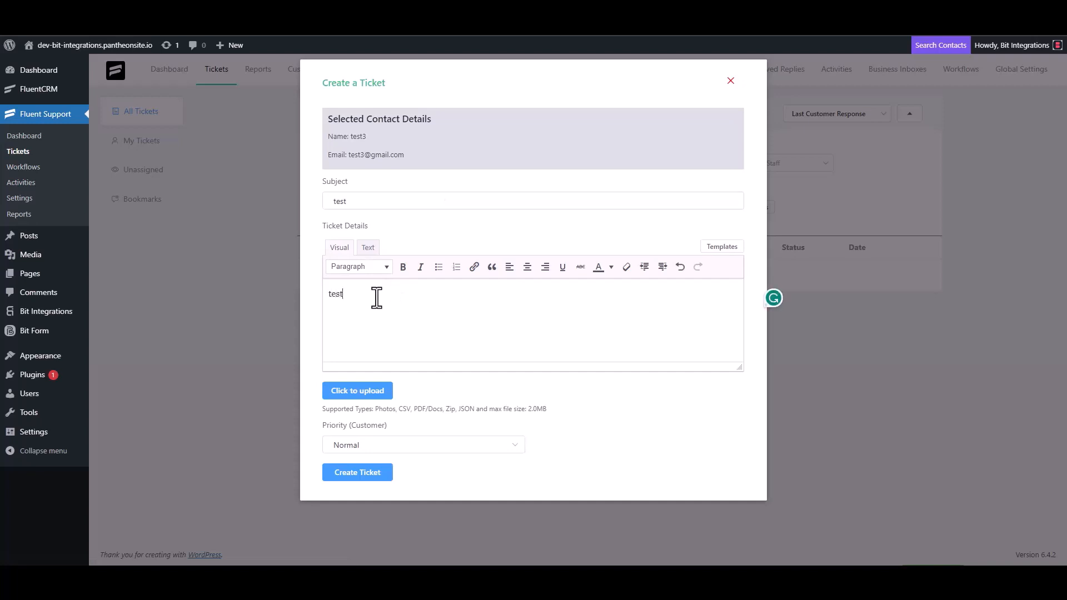
{"action": "left_click", "coordinate": [361, 471]}
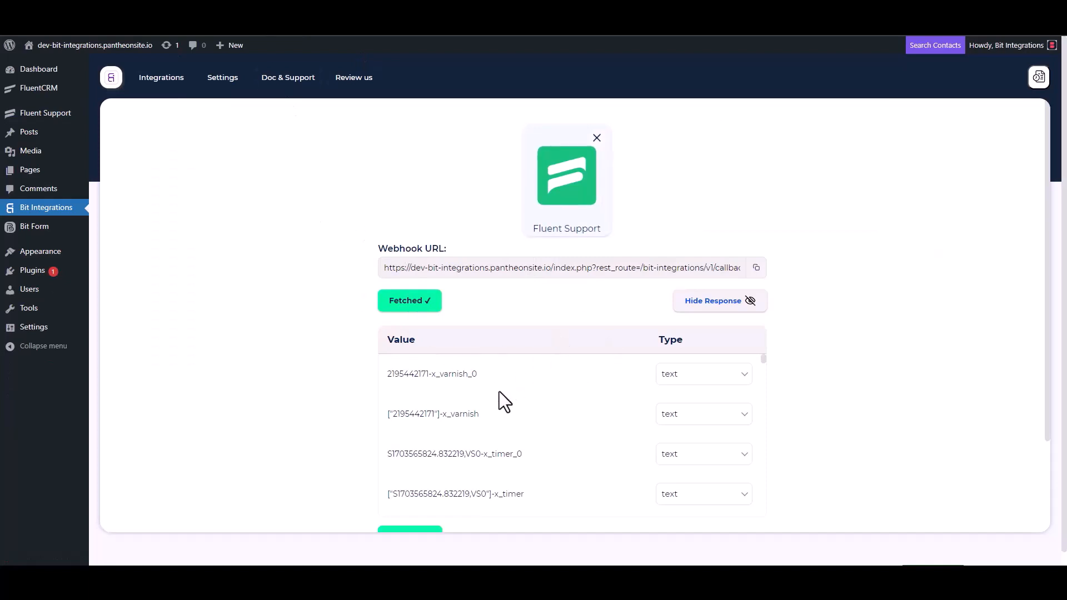
{"action": "scroll", "coordinate": [478, 417], "scroll_direction": "down", "scroll_amount": 3}
{"action": "scroll", "coordinate": [350, 435], "scroll_direction": "down", "scroll_amount": 3}
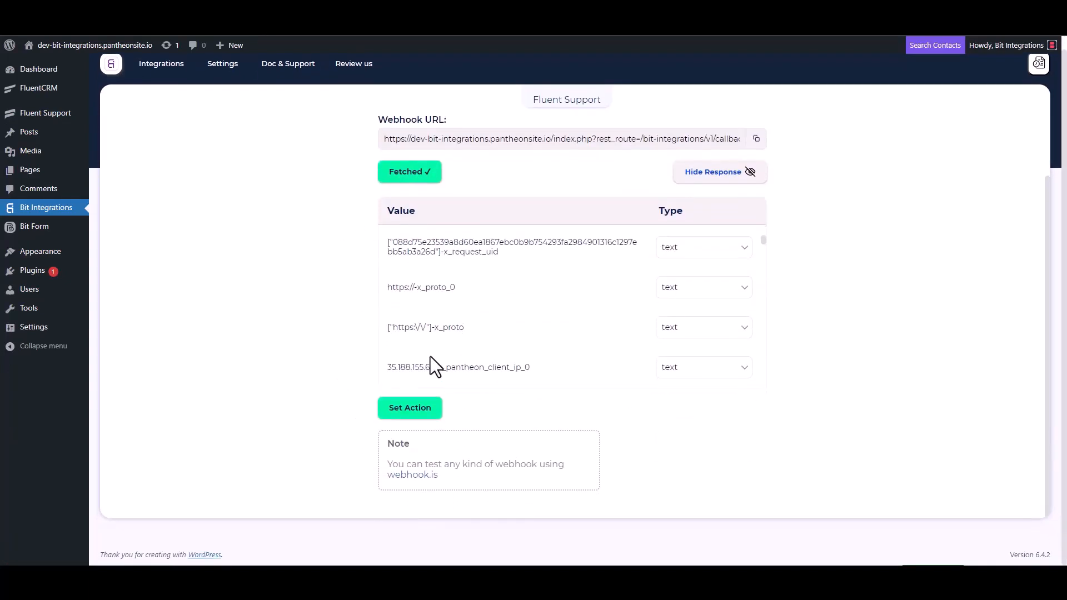
{"action": "scroll", "coordinate": [495, 295], "scroll_direction": "down", "scroll_amount": 5}
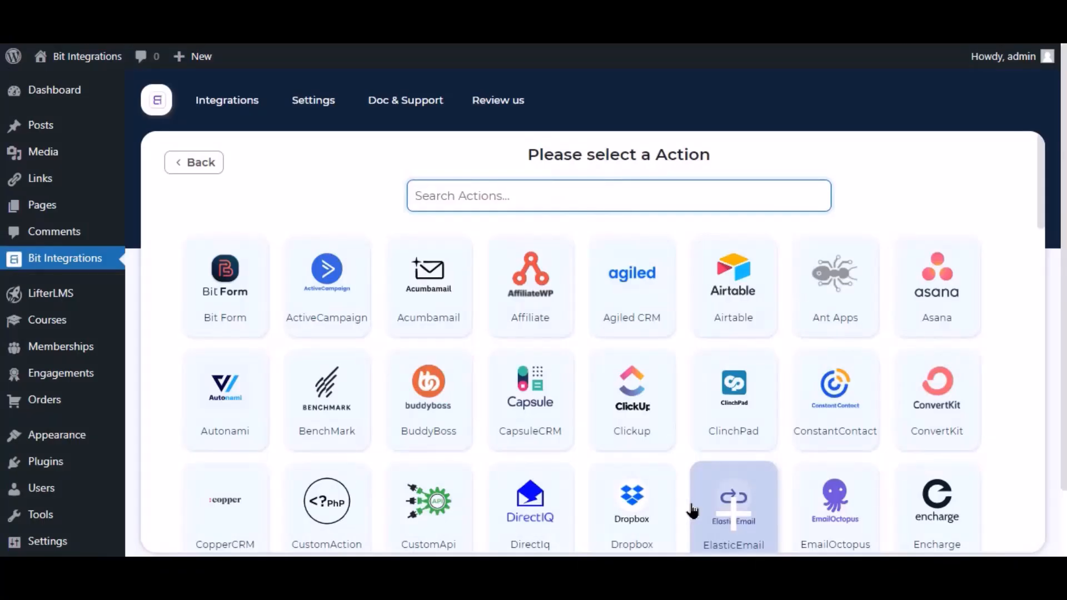
Search the action list for 'mailre' and choose MailRelay as the action.
{"action": "left_click", "coordinate": [721, 517]}
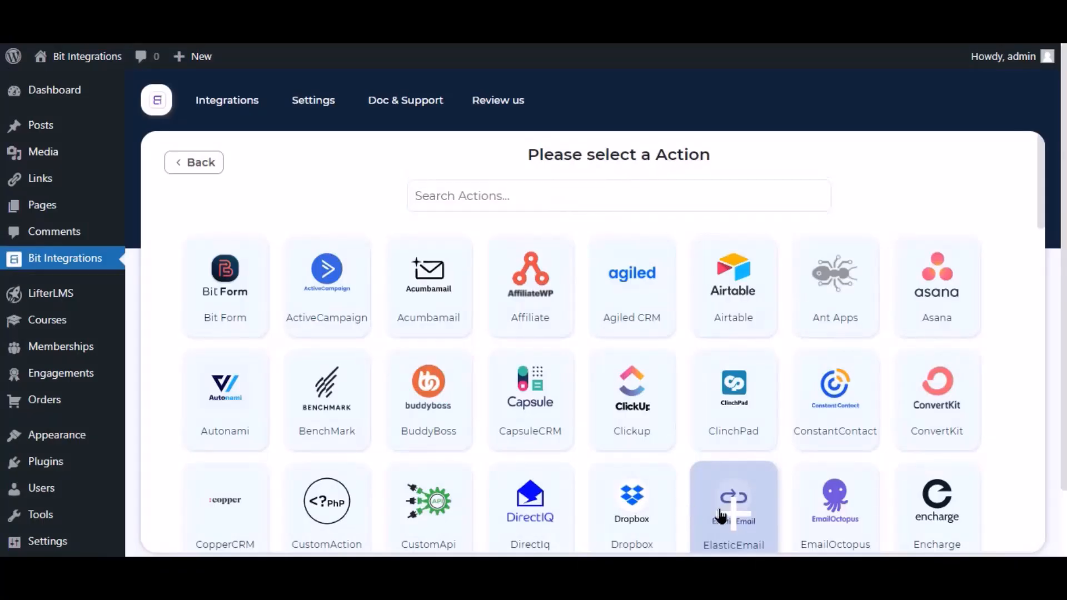
{"action": "left_click", "coordinate": [545, 195]}
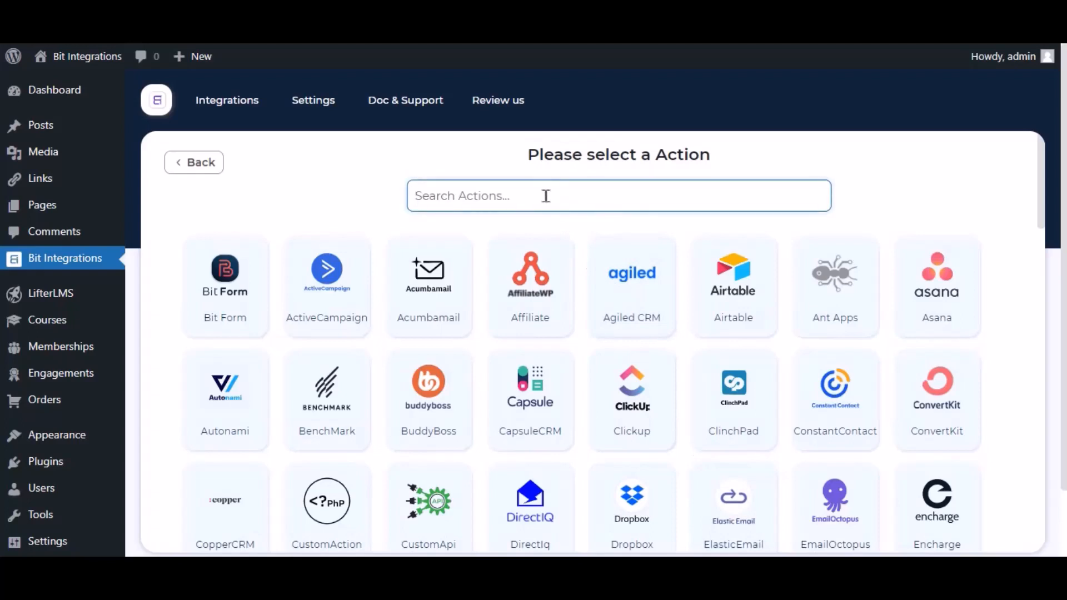
{"action": "type", "text": "mailre"}
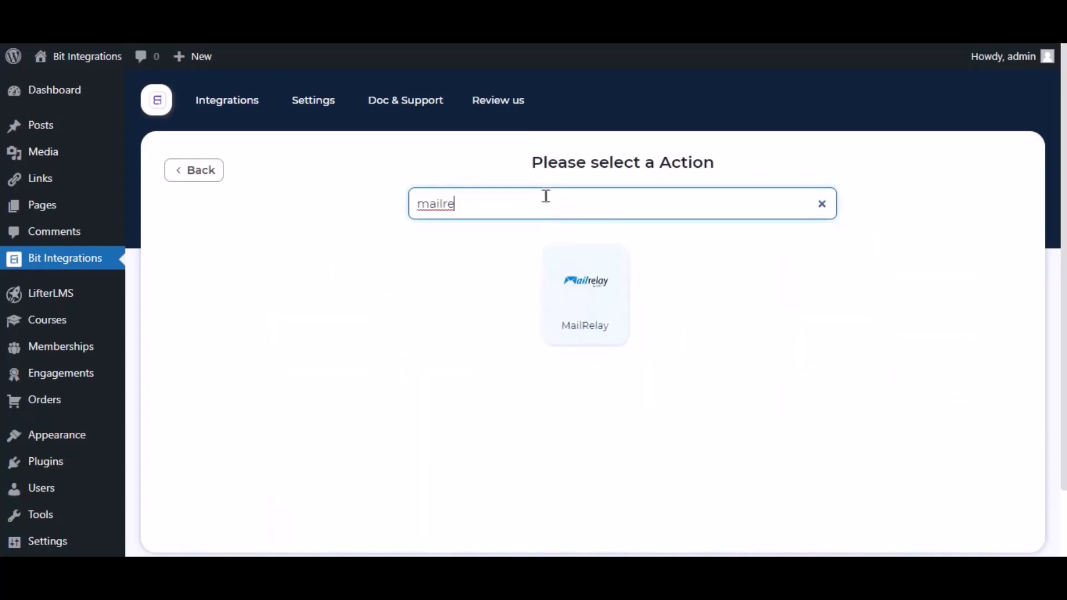
{"action": "left_click", "coordinate": [572, 300]}
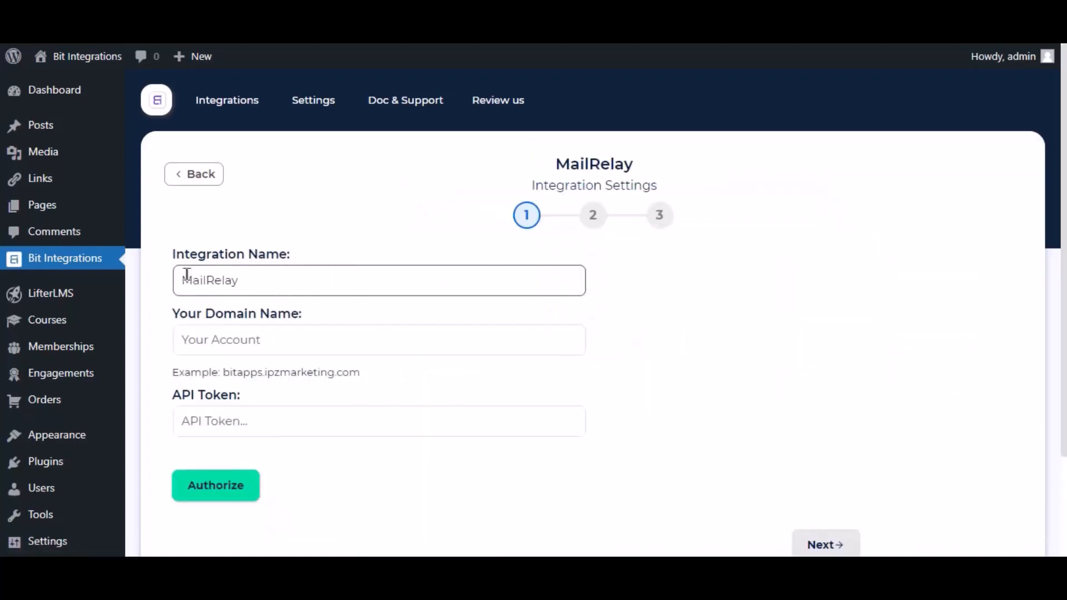
Keep the default integration name MailRelay and enter the account's domain name.
{"action": "left_click_drag", "start_coordinate": [250, 279], "coordinate": [186, 293]}
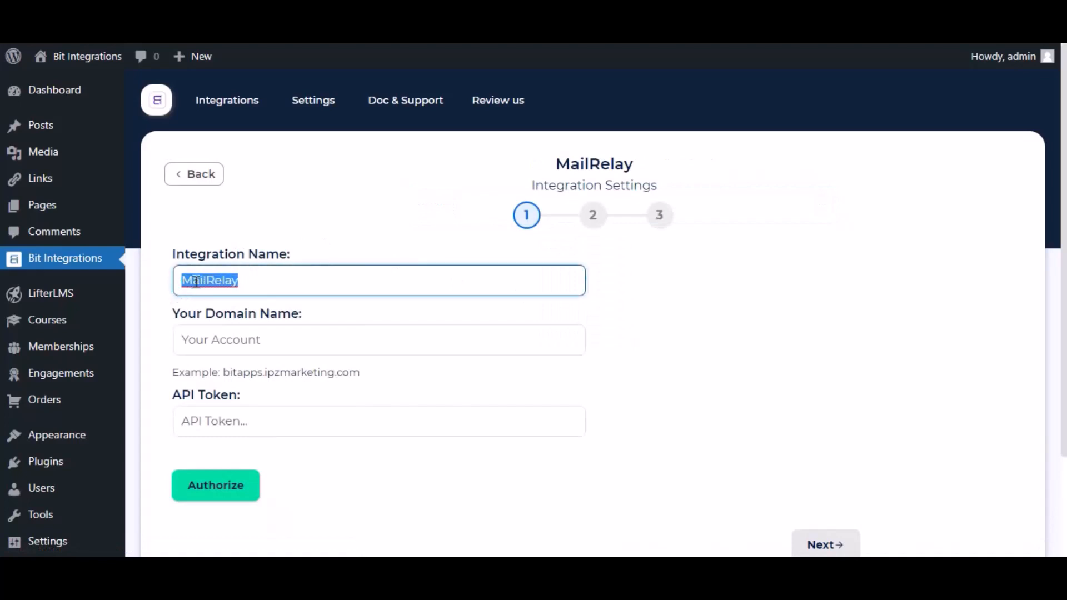
{"action": "left_click", "coordinate": [219, 286]}
{"action": "left_click", "coordinate": [213, 338]}
{"action": "left_click", "coordinate": [213, 337]}
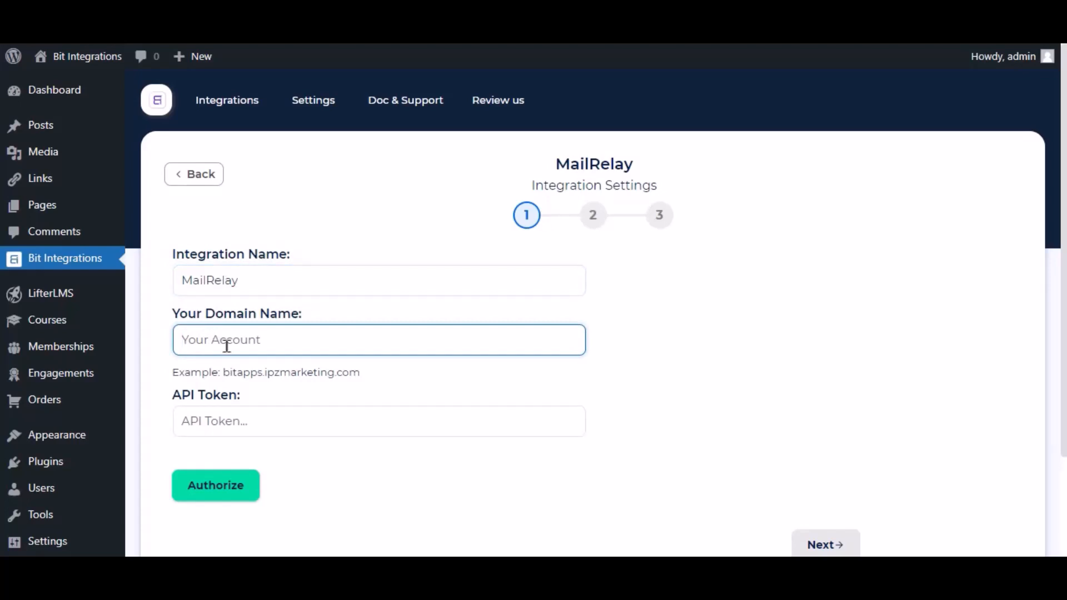
{"action": "type", "text": "almizan1"}
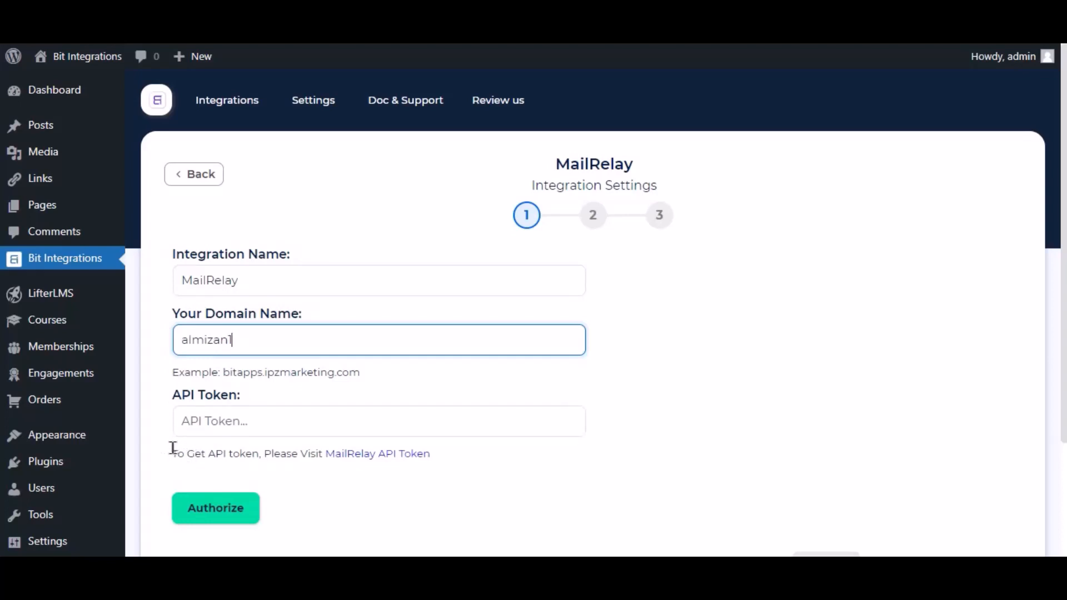
Create a new API key on MailRelay's API keys page and copy its token.
{"action": "left_click", "coordinate": [391, 456]}
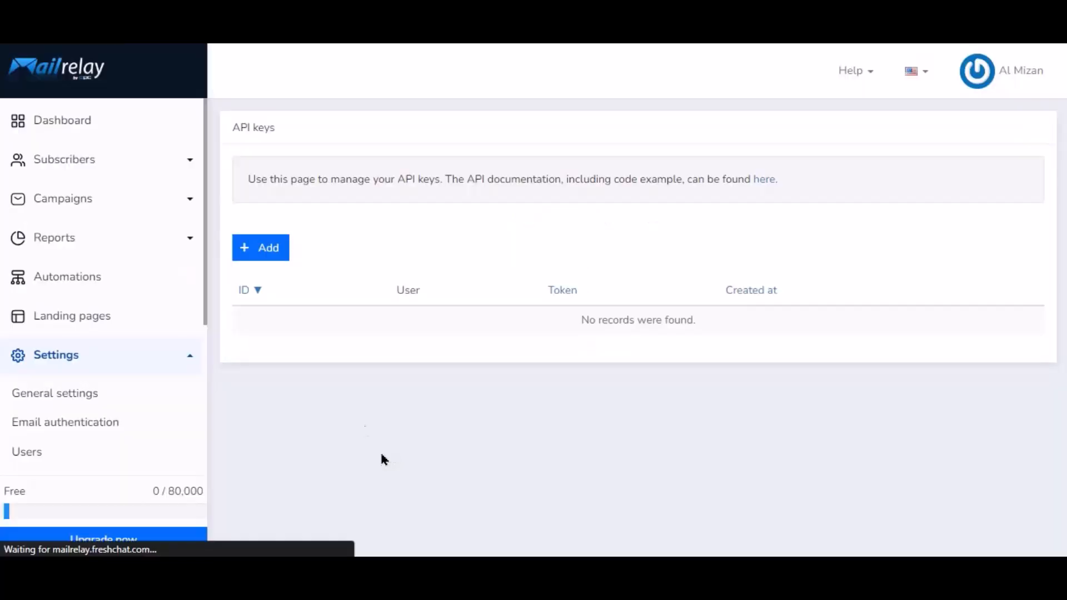
{"action": "left_click", "coordinate": [266, 251]}
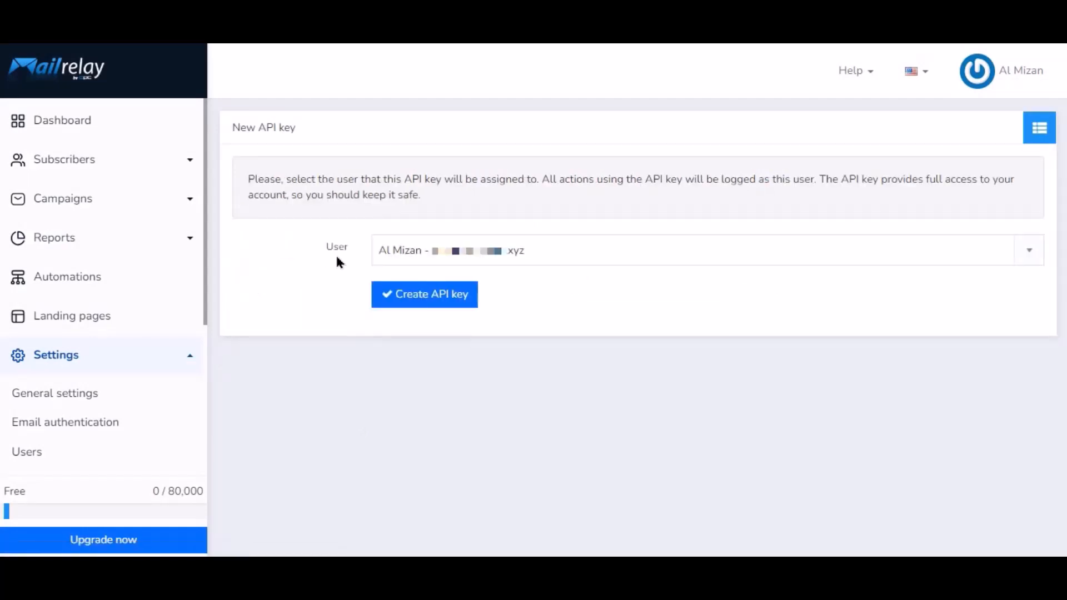
{"action": "left_click", "coordinate": [432, 299]}
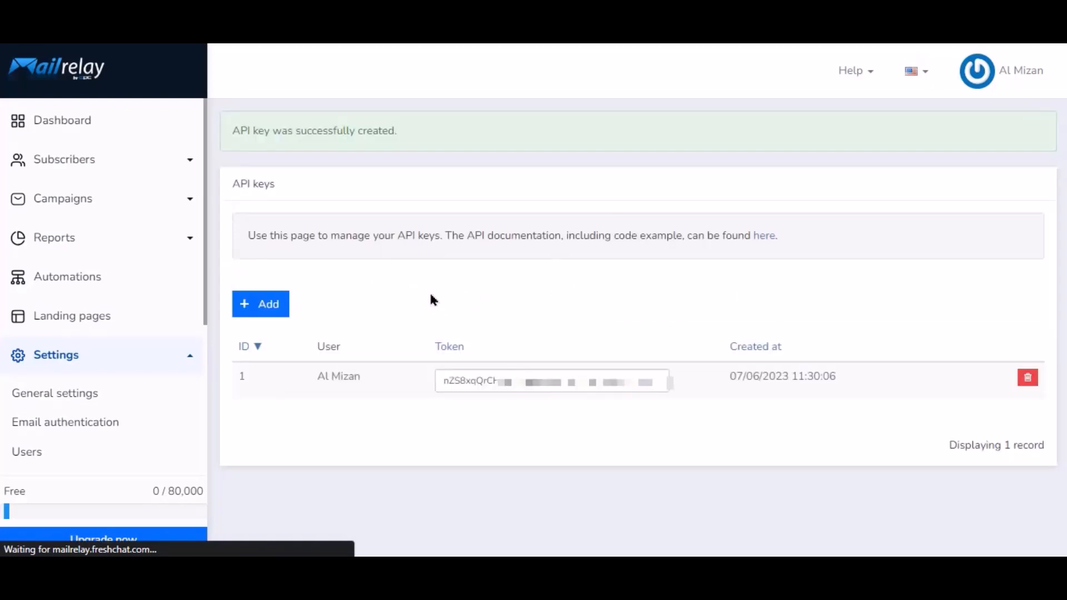
{"action": "double_click", "coordinate": [550, 374]}
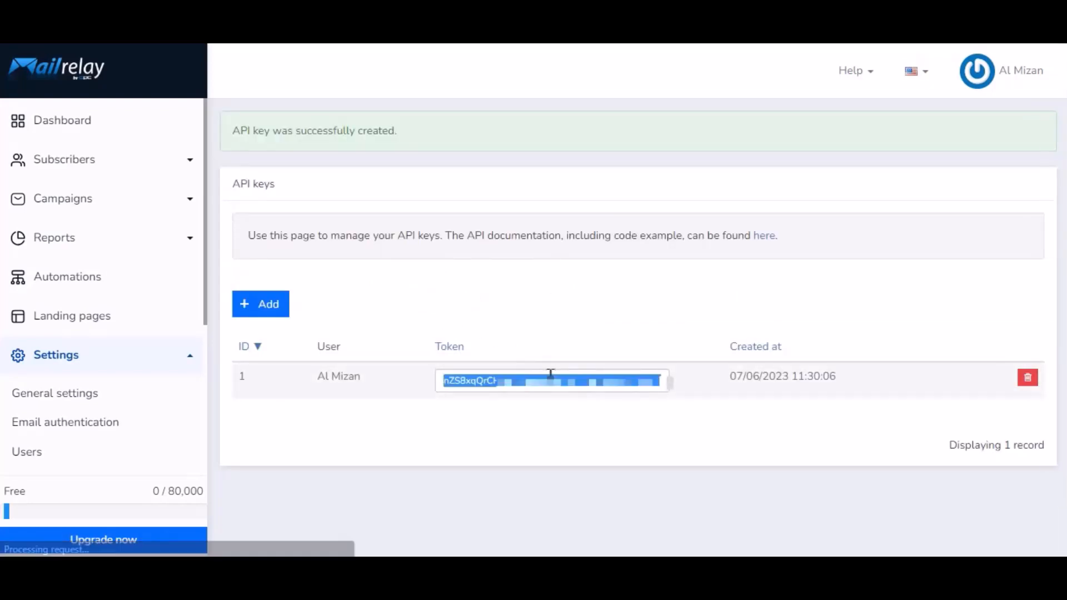
{"action": "right_click", "coordinate": [551, 374]}
{"action": "left_click", "coordinate": [595, 175]}
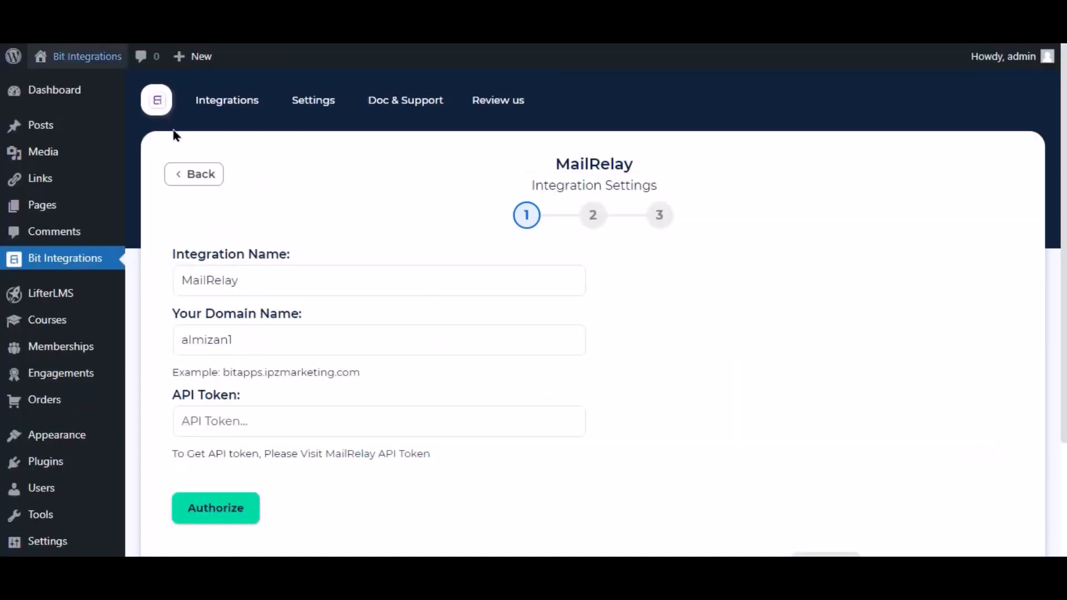
Paste the copied token into the API Token field and authorize the MailRelay connection.
{"action": "left_click", "coordinate": [250, 430]}
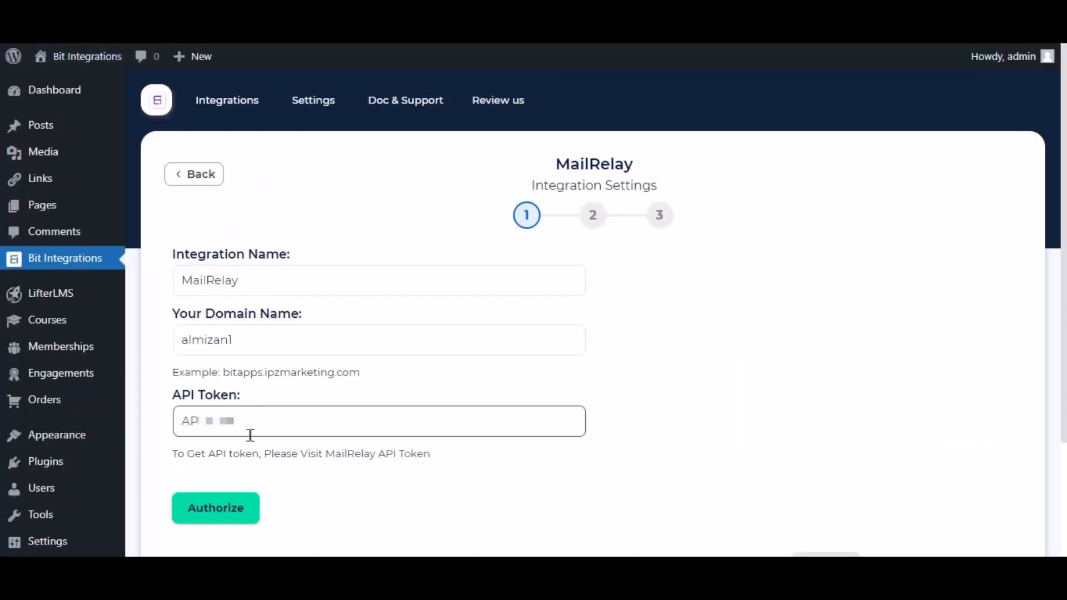
{"action": "right_click", "coordinate": [256, 417]}
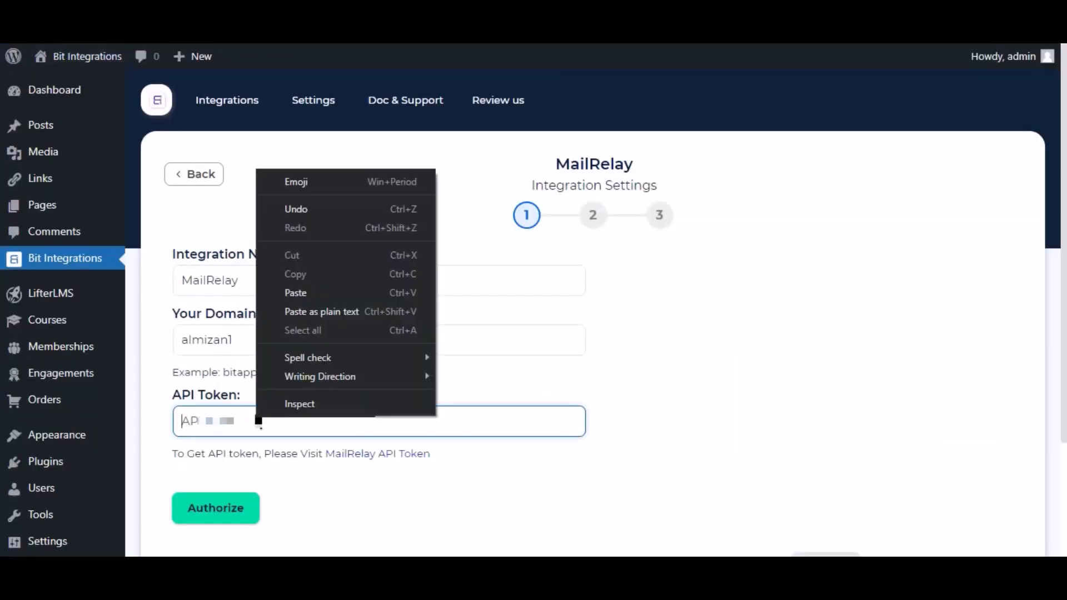
{"action": "left_click", "coordinate": [308, 294]}
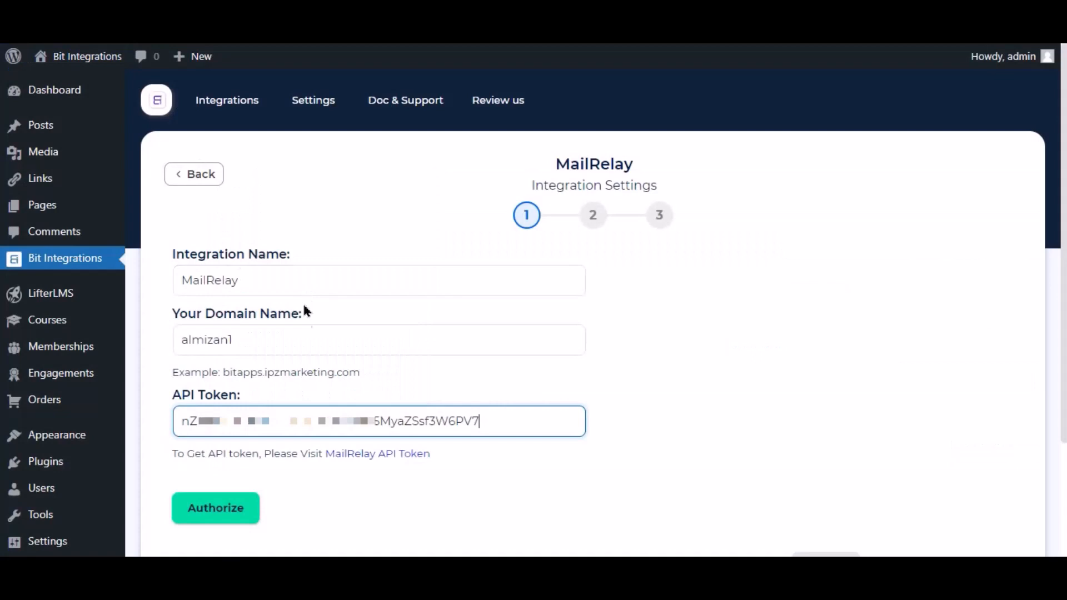
{"action": "left_click", "coordinate": [488, 458]}
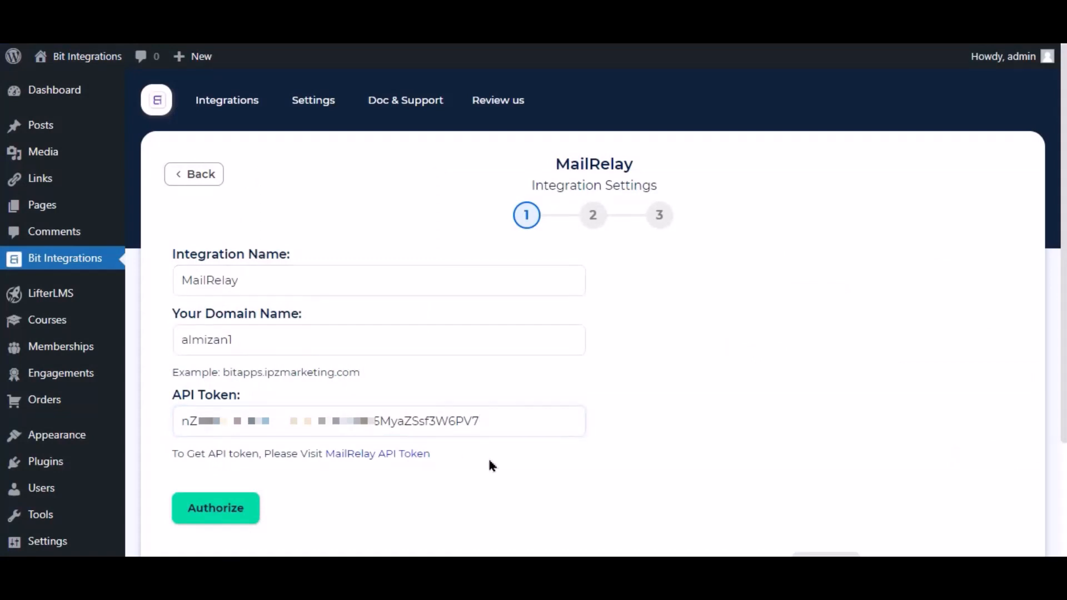
{"action": "left_click", "coordinate": [225, 512]}
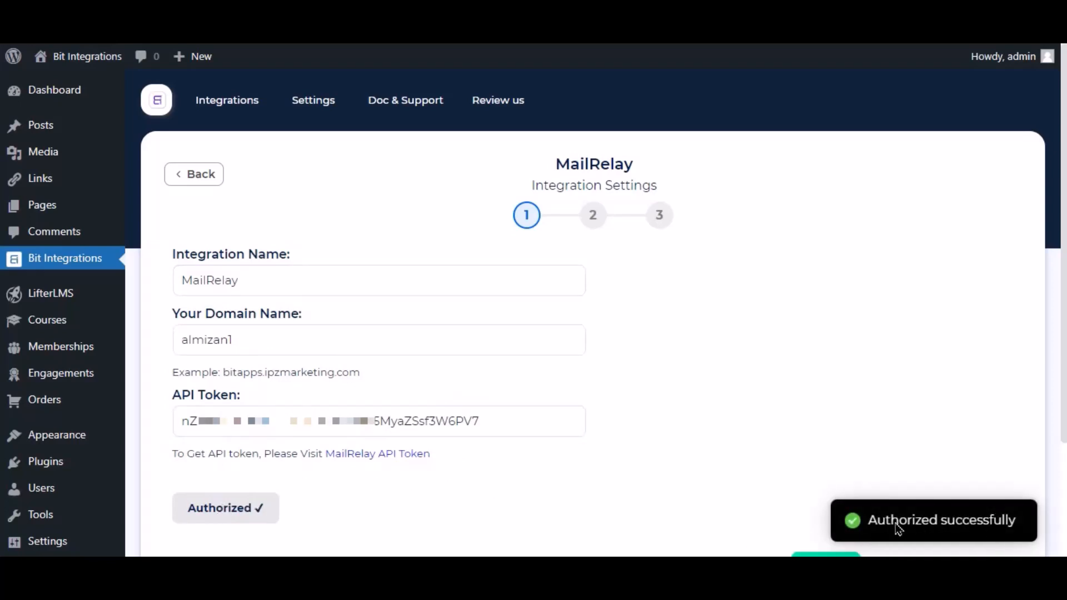
{"action": "scroll", "coordinate": [789, 459], "scroll_direction": "down", "scroll_amount": 3}
Advance to step two and set the subscriber status to Active.
{"action": "left_click", "coordinate": [812, 427]}
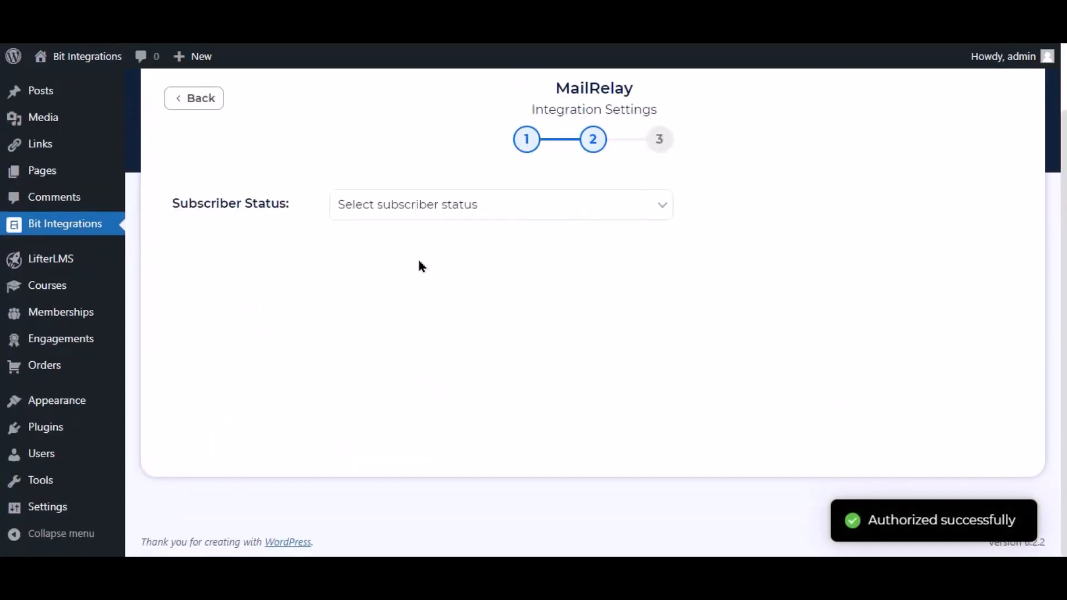
{"action": "scroll", "coordinate": [372, 243], "scroll_direction": "up", "scroll_amount": 2}
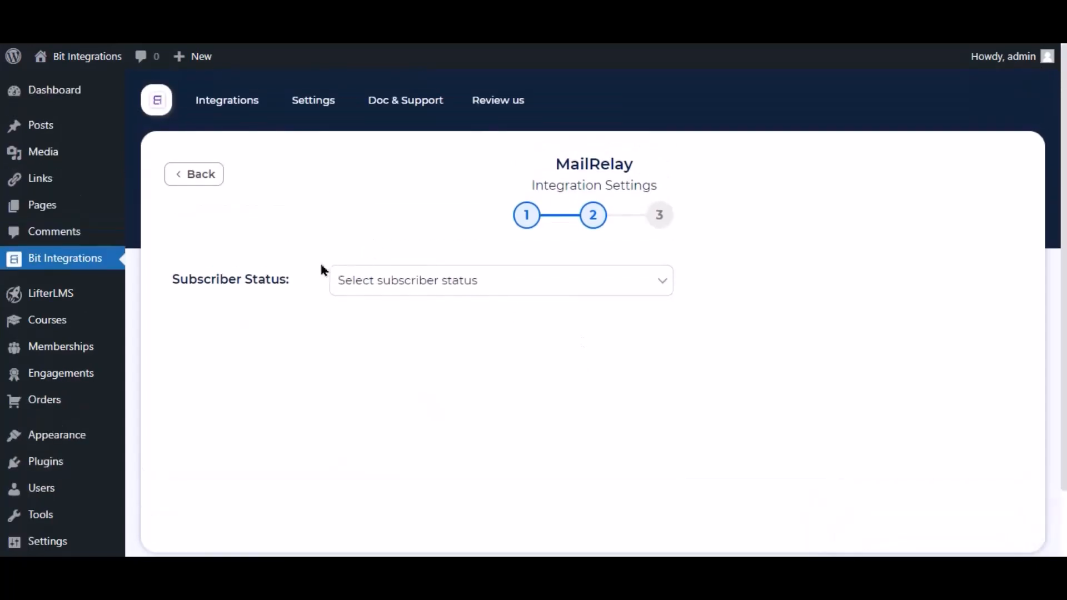
{"action": "left_click", "coordinate": [384, 281]}
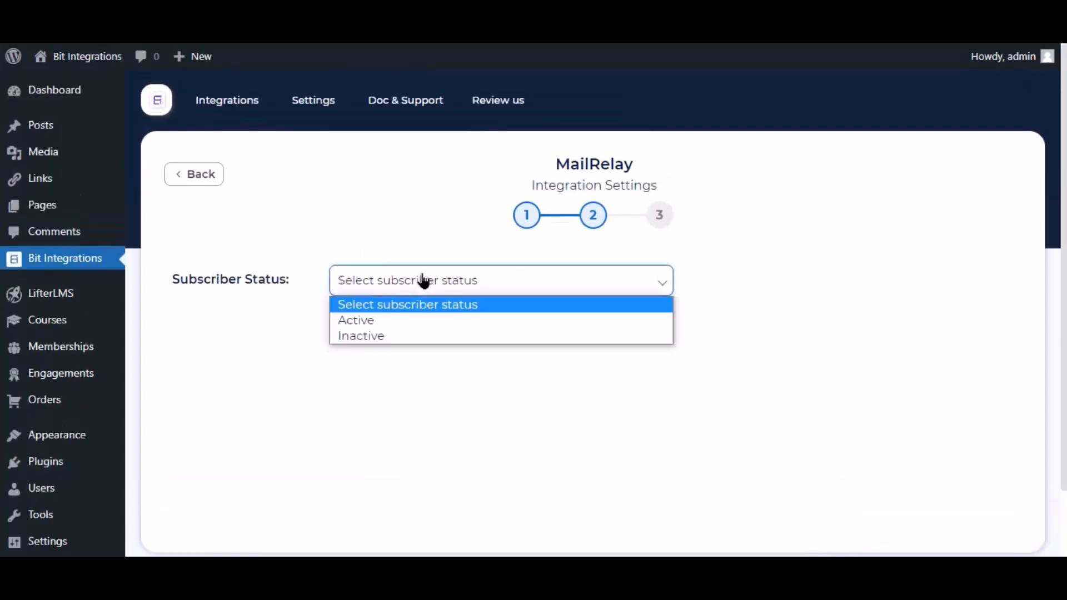
{"action": "left_click", "coordinate": [369, 320]}
Map Email to MailRelay's Email and Nick Name to MailRelay's Name.
{"action": "left_click", "coordinate": [397, 414]}
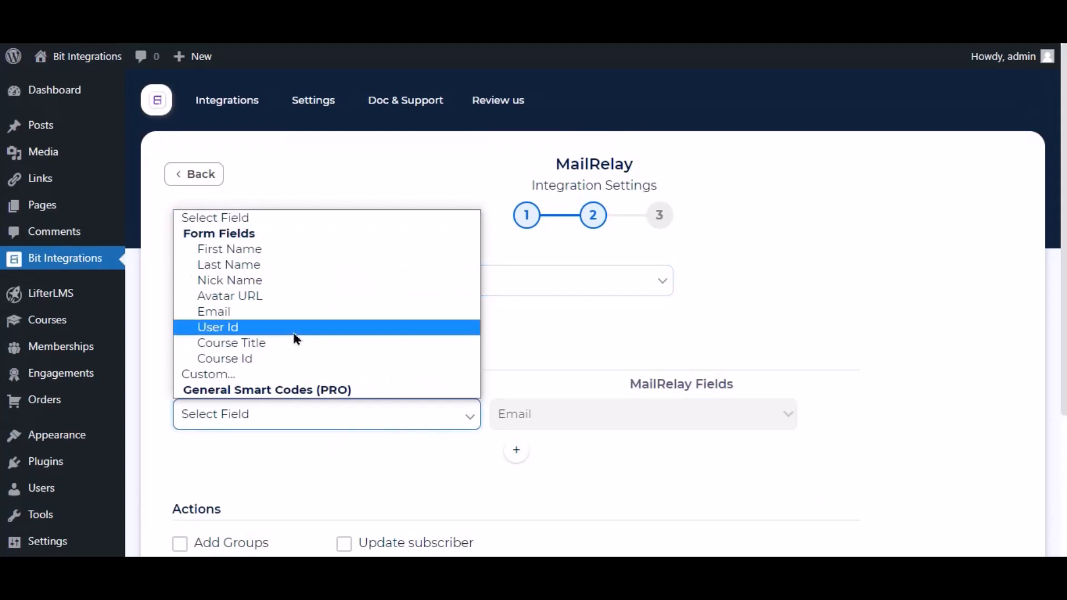
{"action": "left_click", "coordinate": [237, 310]}
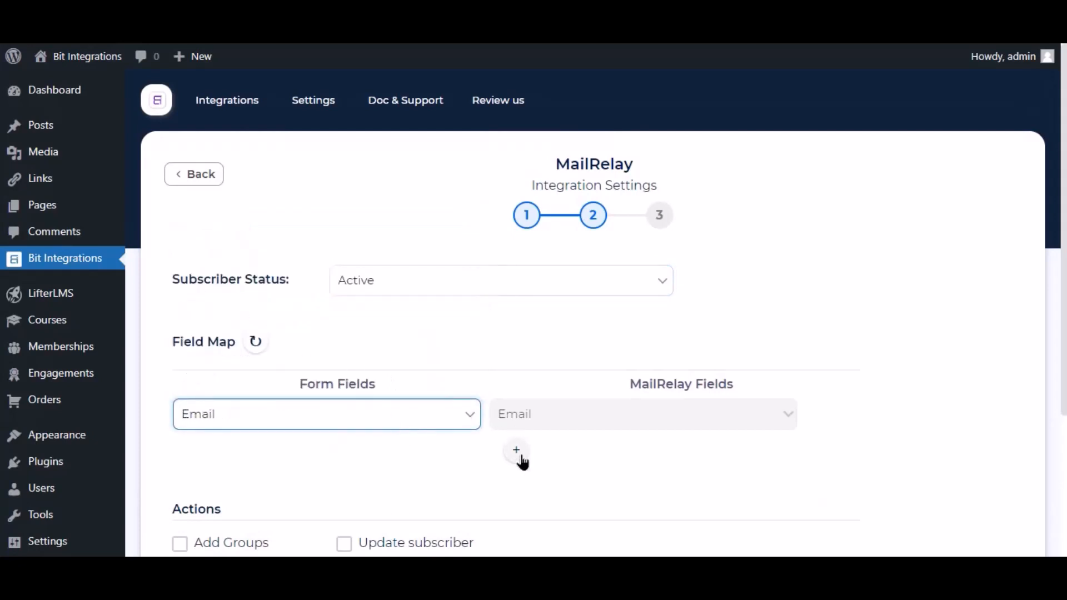
{"action": "left_click", "coordinate": [516, 460]}
{"action": "left_click", "coordinate": [548, 454]}
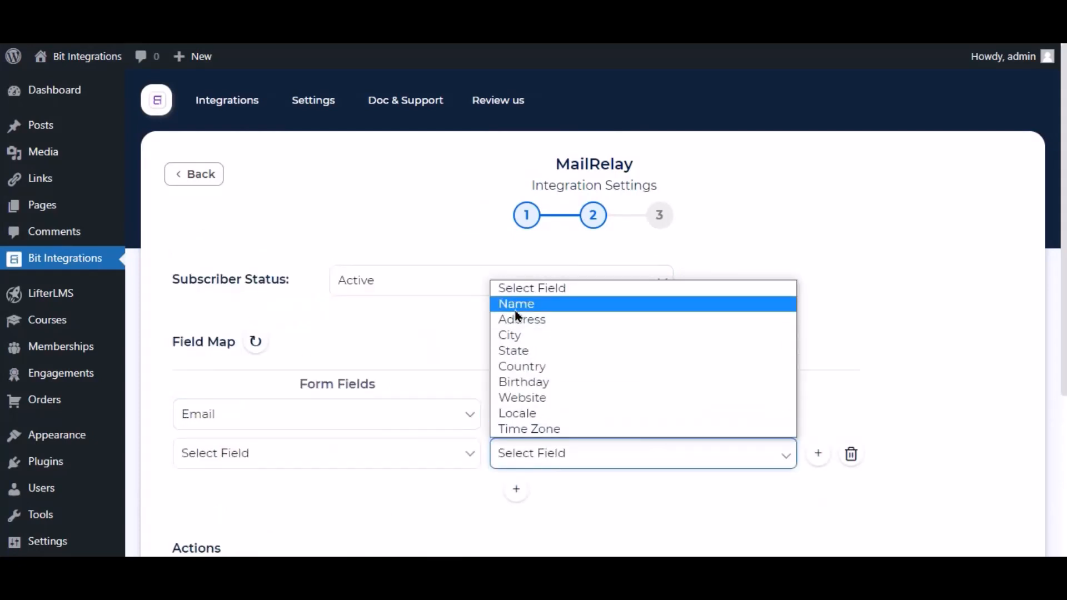
{"action": "left_click", "coordinate": [509, 304]}
{"action": "left_click", "coordinate": [441, 455]}
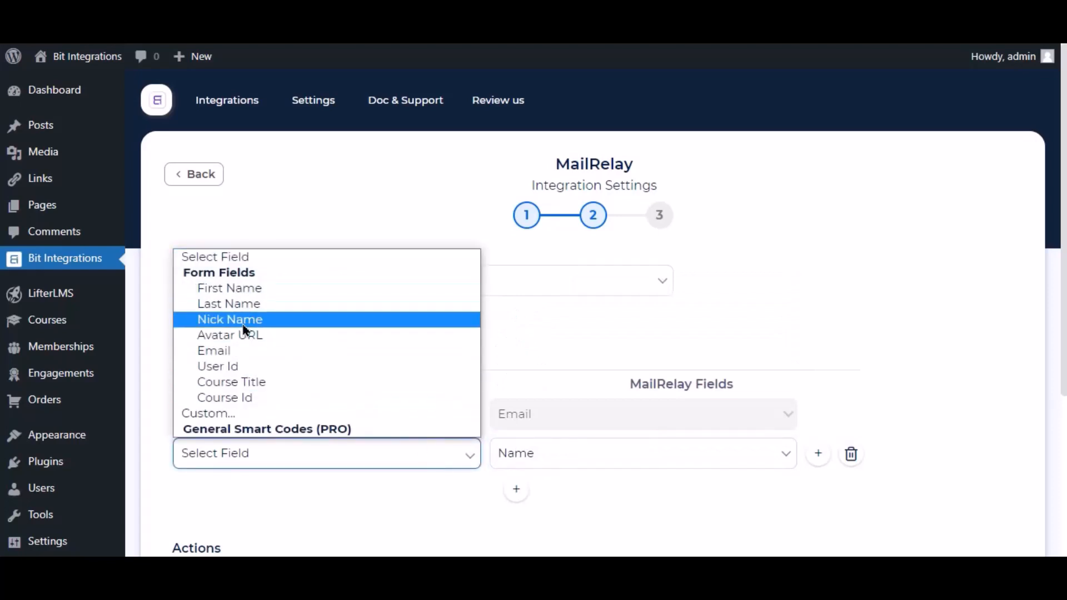
{"action": "left_click", "coordinate": [245, 325]}
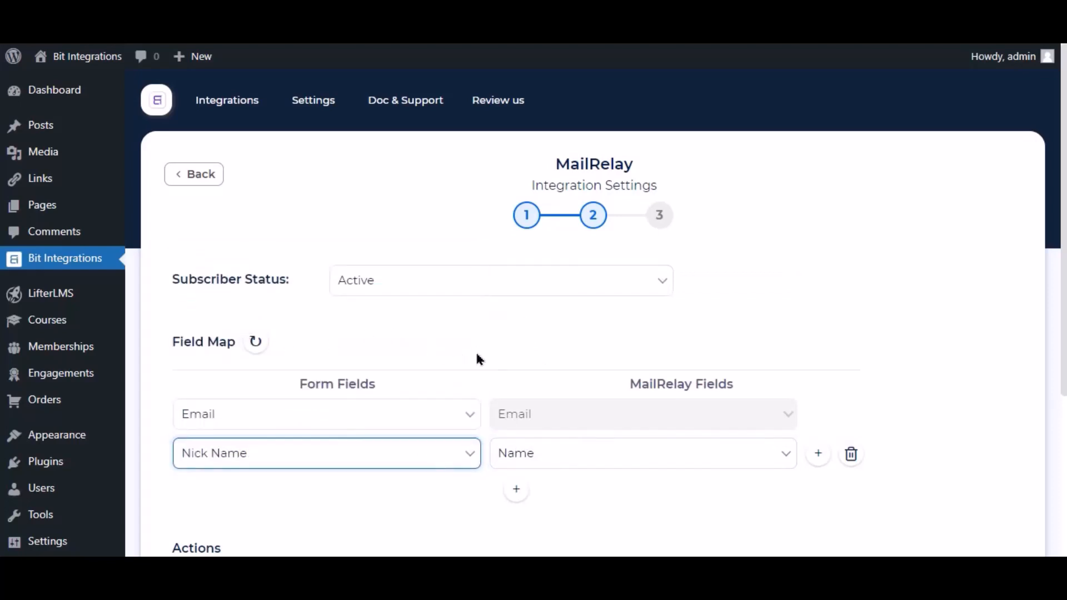
{"action": "scroll", "coordinate": [478, 350], "scroll_direction": "down", "scroll_amount": 4}
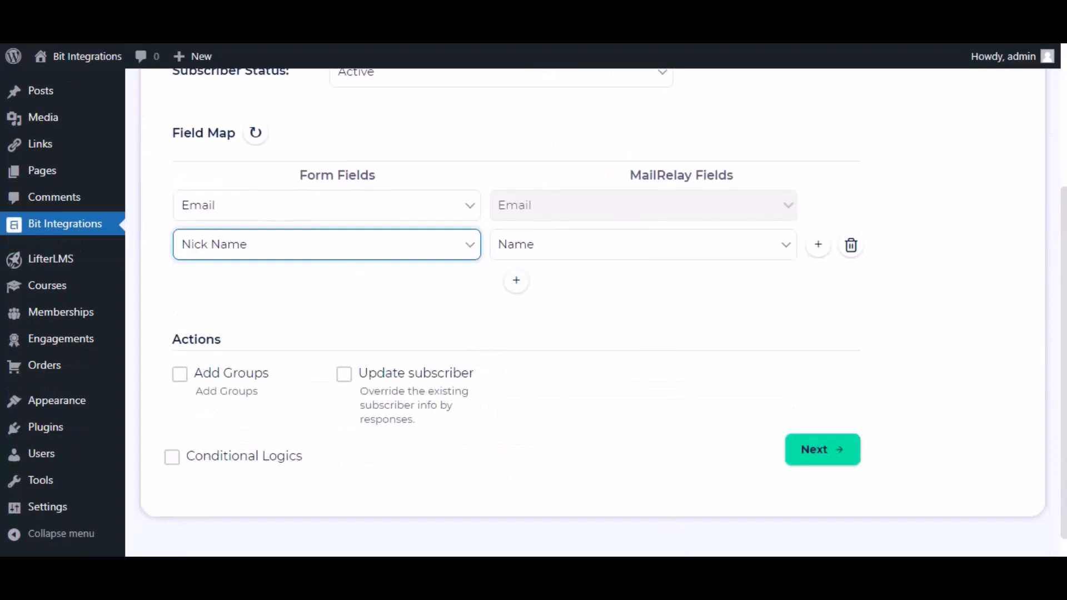
{"action": "left_click", "coordinate": [538, 310]}
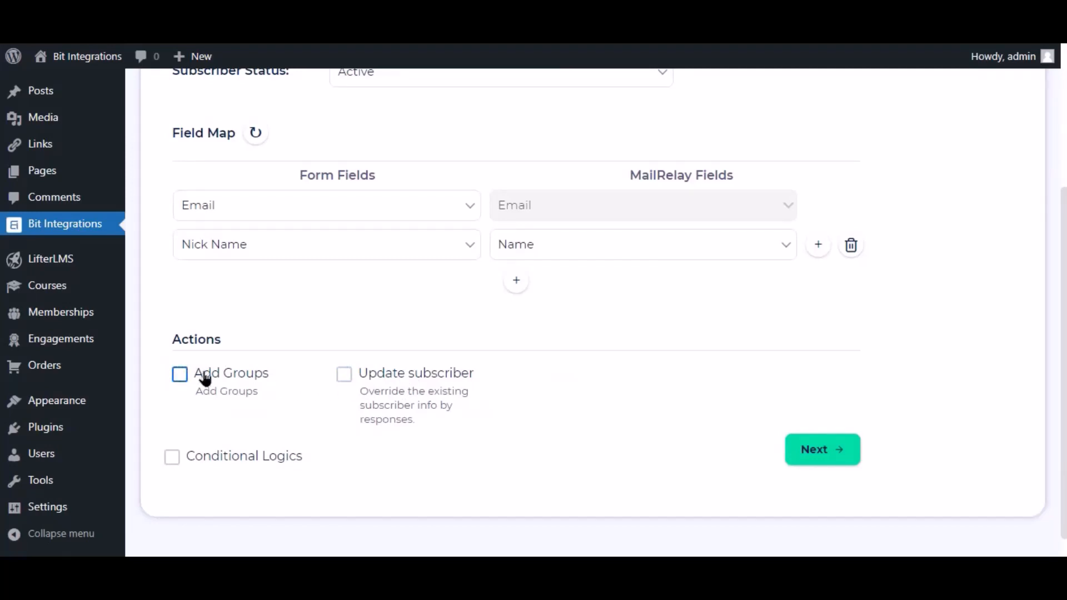
Turn Conditional Logics on and back off, then Finish & Save the integration.
{"action": "left_click", "coordinate": [195, 466]}
{"action": "scroll", "coordinate": [226, 452], "scroll_direction": "down", "scroll_amount": 3}
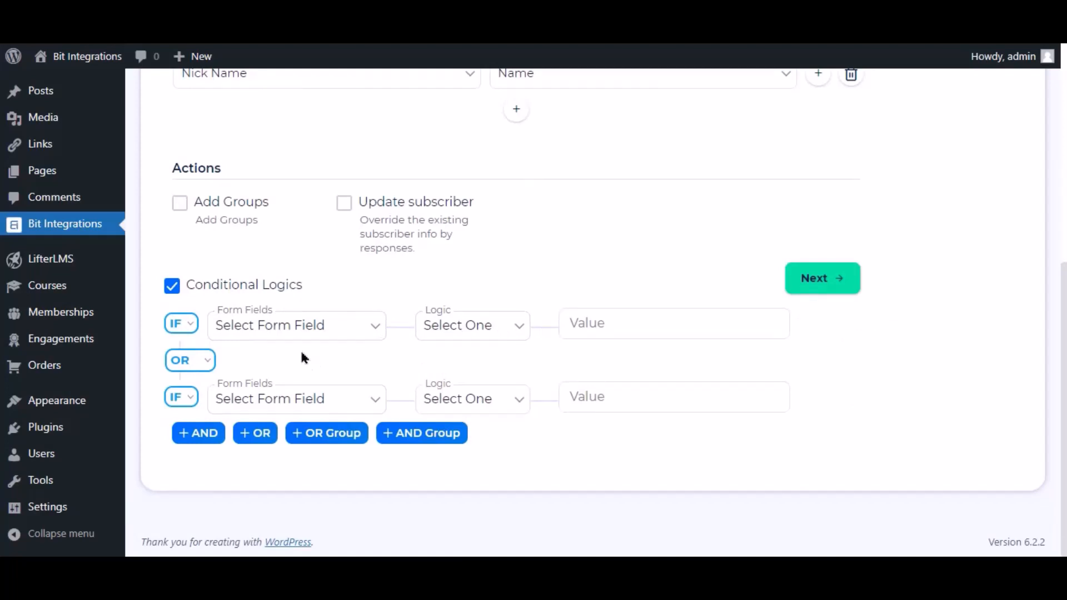
{"action": "left_click", "coordinate": [182, 285]}
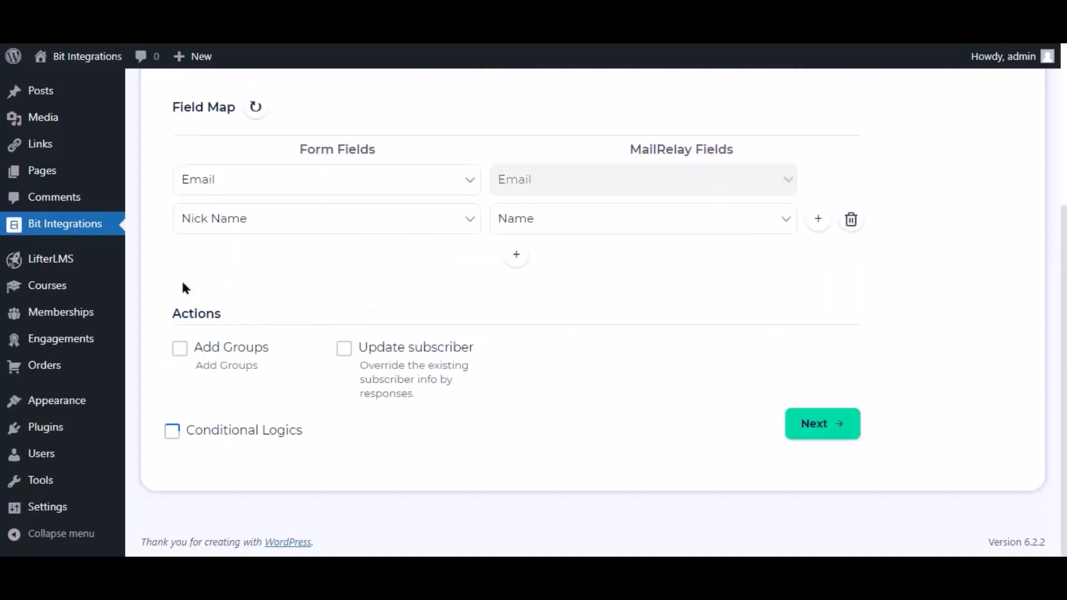
{"action": "left_click", "coordinate": [806, 433]}
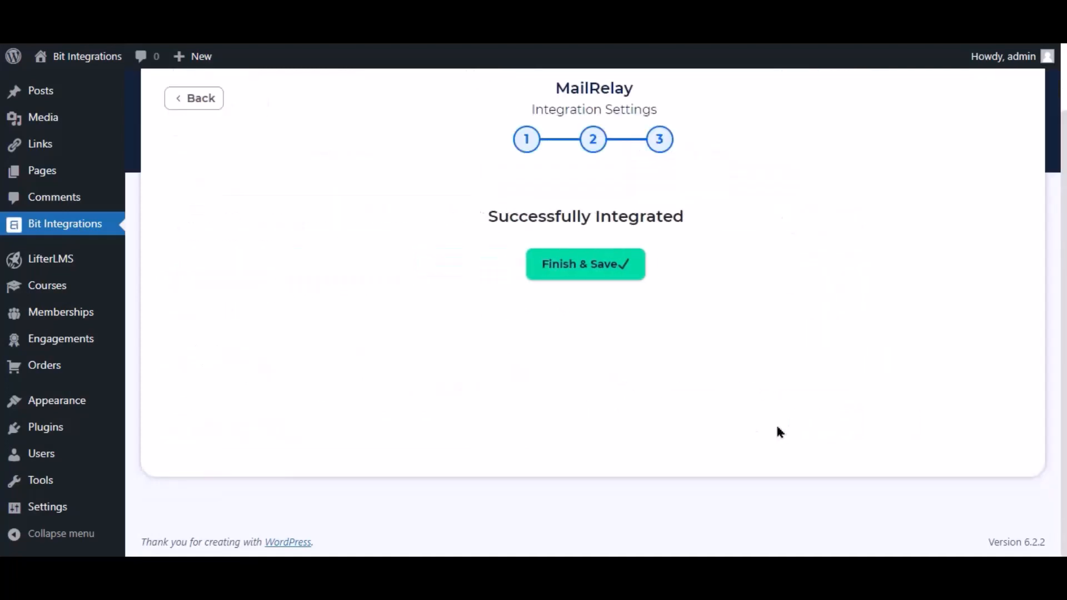
{"action": "left_click", "coordinate": [611, 269]}
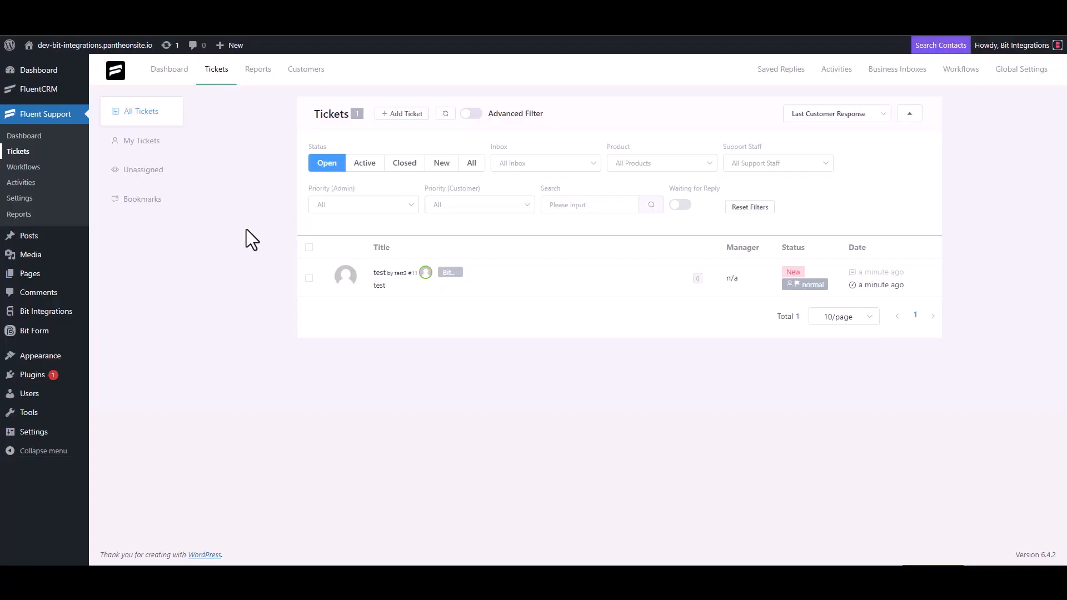
Start a ticket for a new contact named 'Bit Integrations' using the support e-mail address.
{"action": "left_click", "coordinate": [402, 114]}
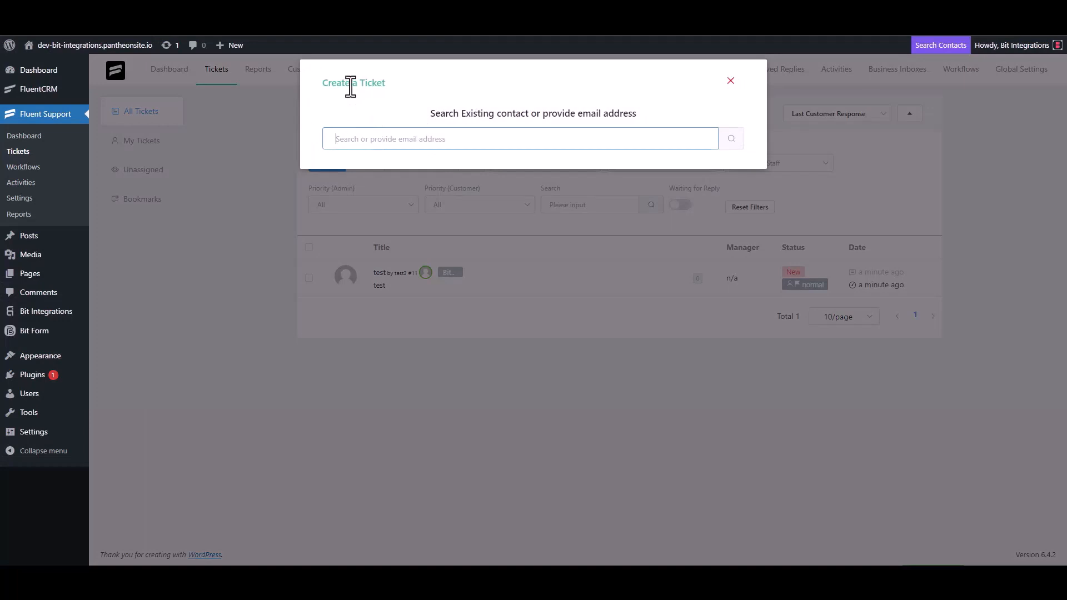
{"action": "triple_click", "coordinate": [391, 137]}
{"action": "left_click", "coordinate": [428, 145]}
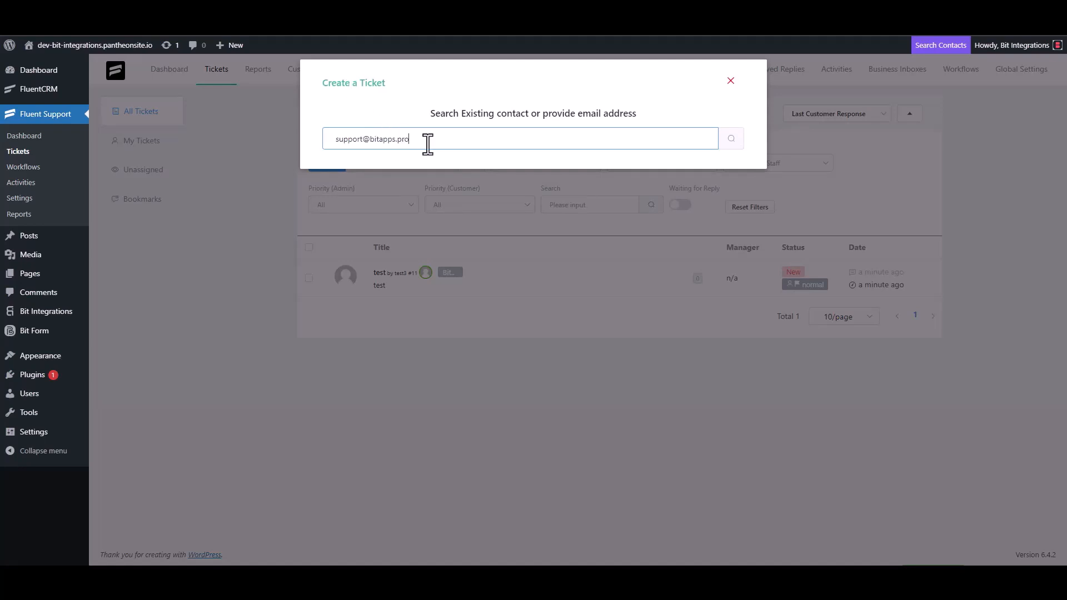
{"action": "left_click", "coordinate": [731, 146]}
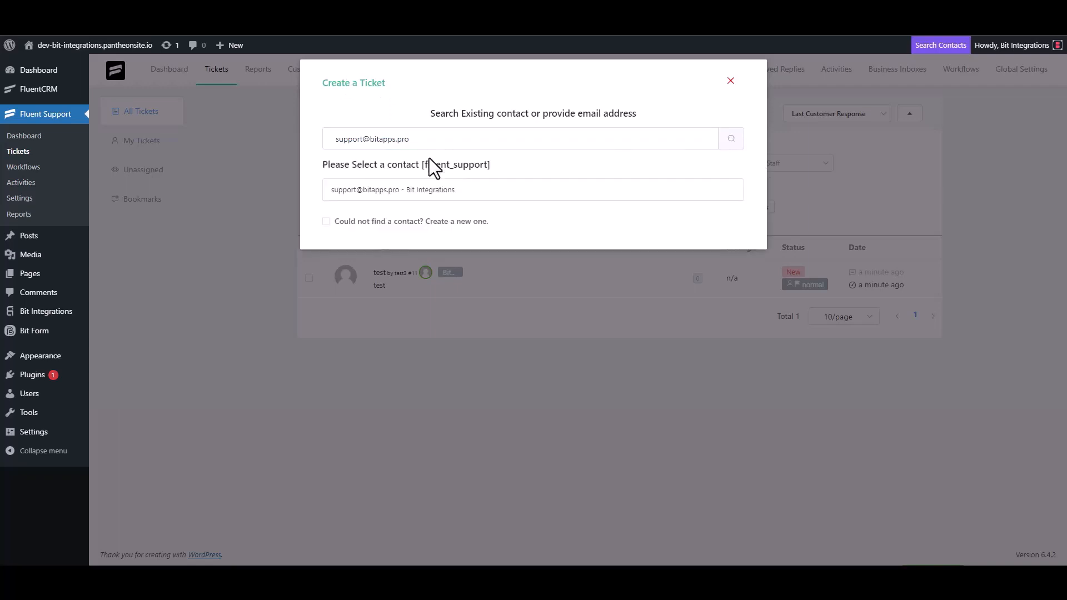
{"action": "left_click", "coordinate": [333, 220]}
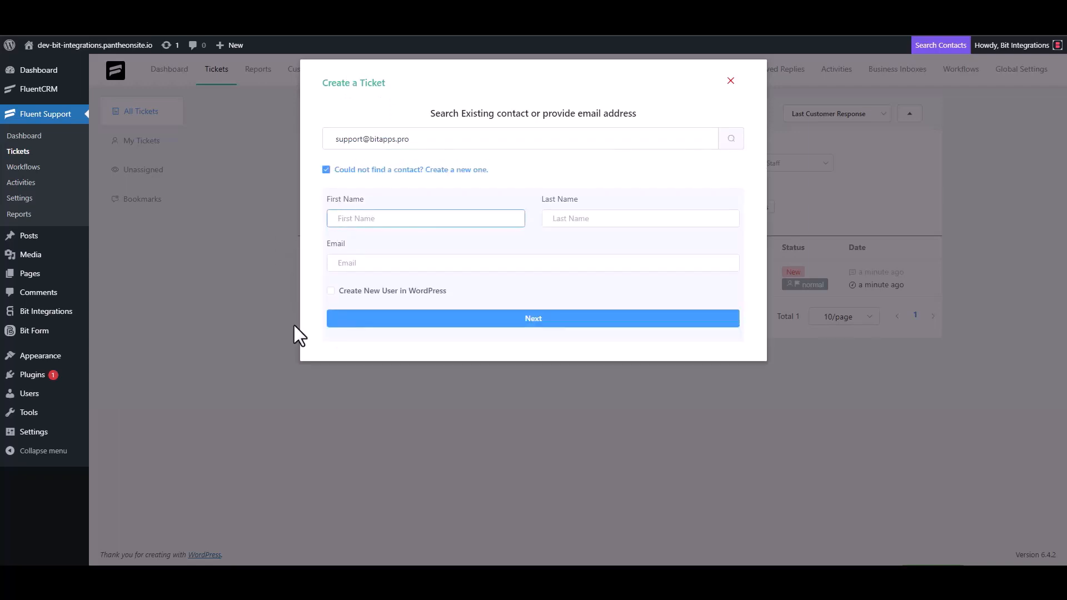
{"action": "type", "text": "Bit Integrations"}
{"action": "left_click", "coordinate": [370, 264]}
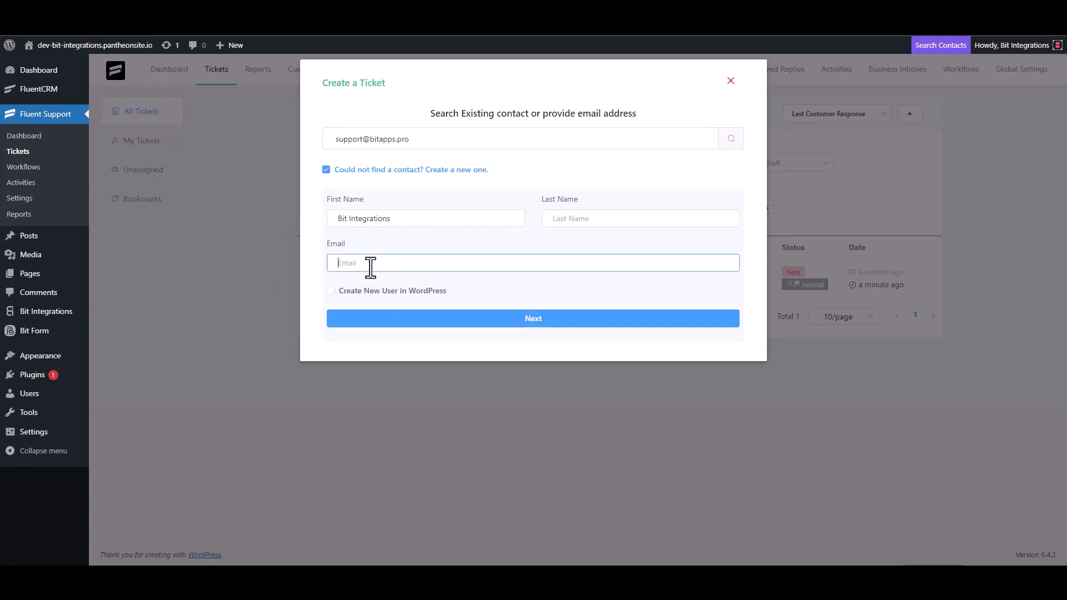
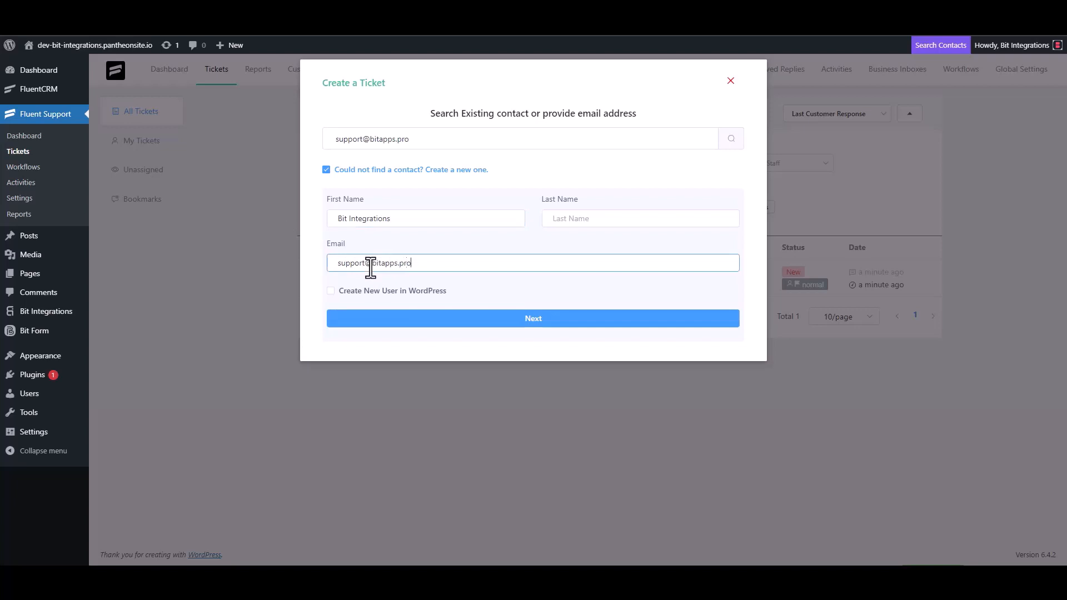
{"action": "left_click", "coordinate": [534, 319]}
Replace the trial text and set the ticket subject to 'Bit Integrations'.
{"action": "left_click", "coordinate": [413, 201]}
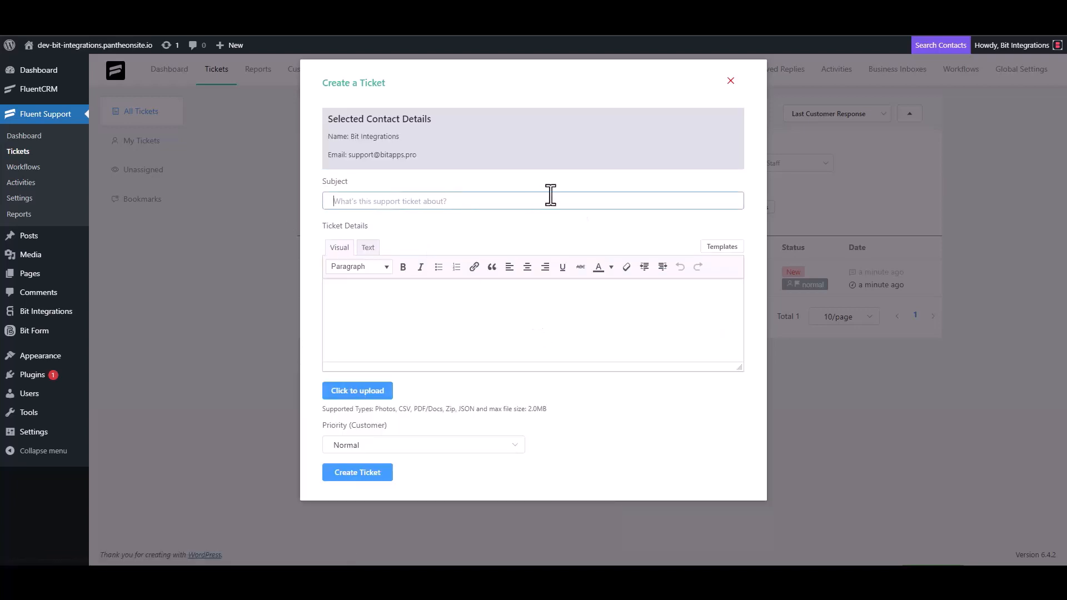
{"action": "type", "text": "test"}
{"action": "left_click", "coordinate": [368, 314]}
{"action": "type", "text": "t"}
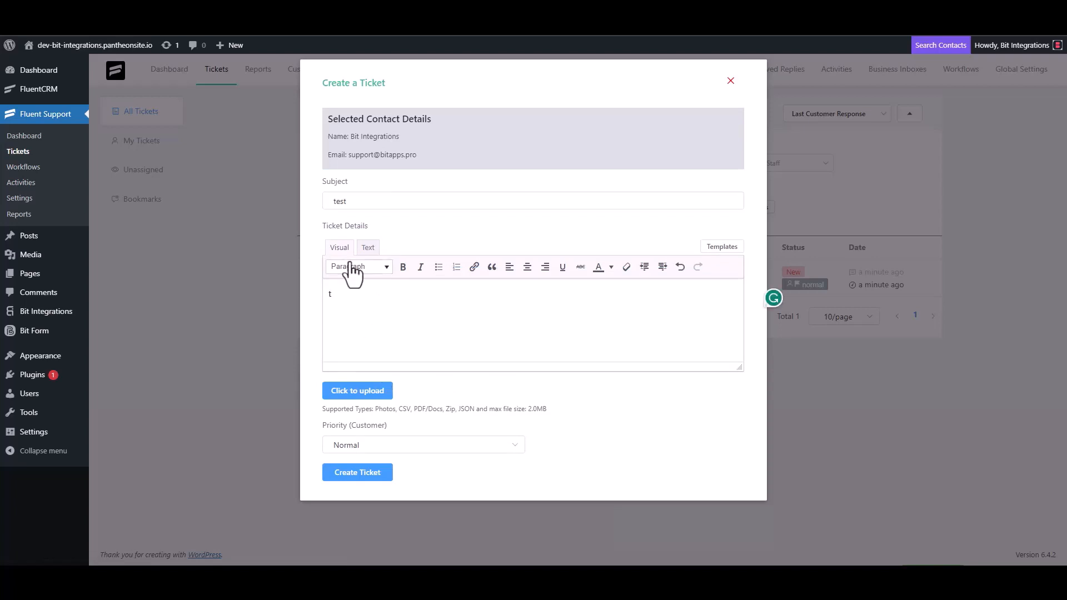
{"action": "double_click", "coordinate": [353, 202]}
{"action": "key", "text": "BackSpace"}
{"action": "left_click", "coordinate": [355, 307]}
{"action": "key", "text": "BackSpace"}
{"action": "left_click", "coordinate": [369, 199]}
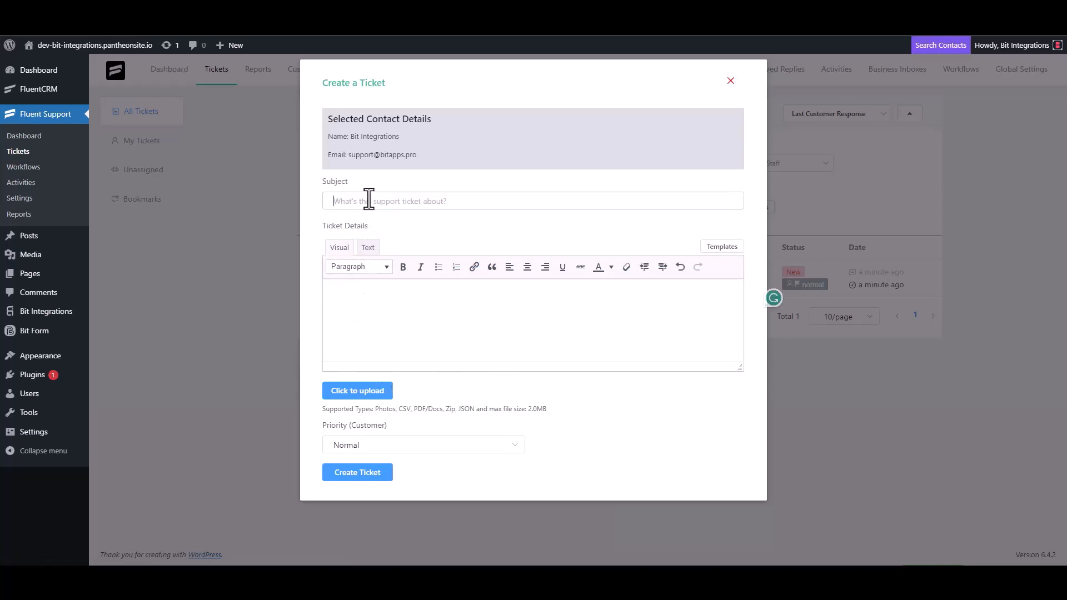
{"action": "type", "text": "Bit In"}
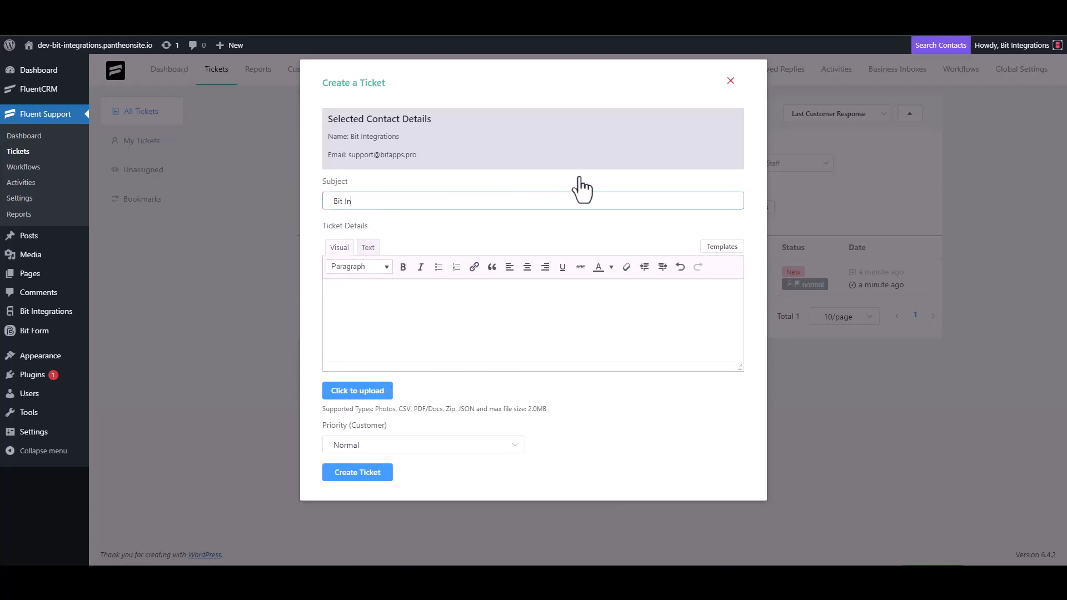
{"action": "type", "text": "tegrations"}
Copy the subject into the details, create the ticket, and open MailRelay's Subscribers list.
{"action": "triple_click", "coordinate": [404, 203]}
{"action": "key", "text": "ctrl+c"}
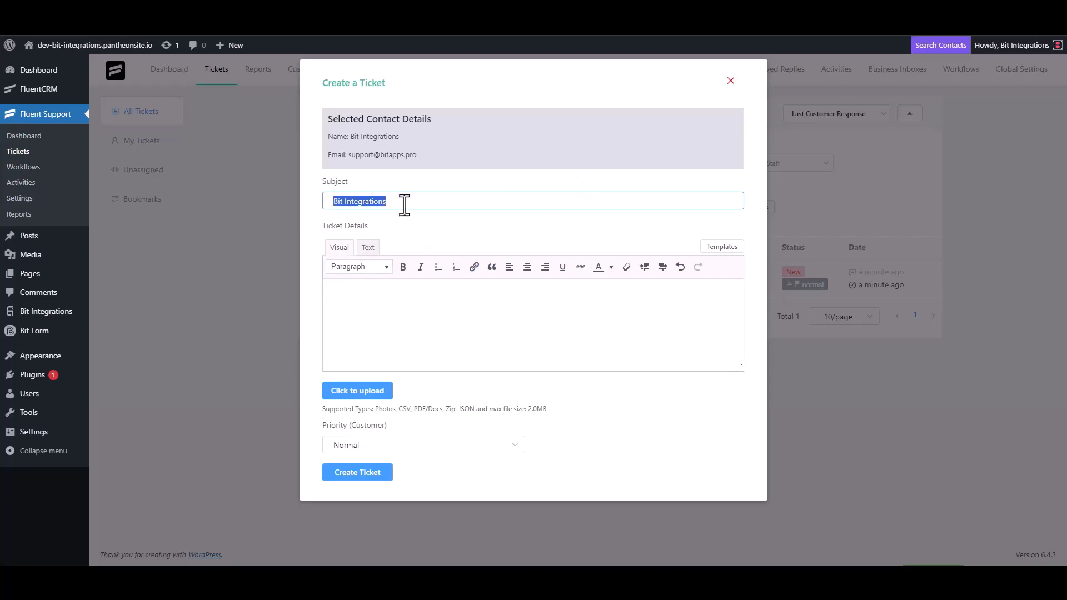
{"action": "left_click", "coordinate": [389, 293]}
{"action": "key", "text": "ctrl+v"}
{"action": "left_click", "coordinate": [370, 472]}
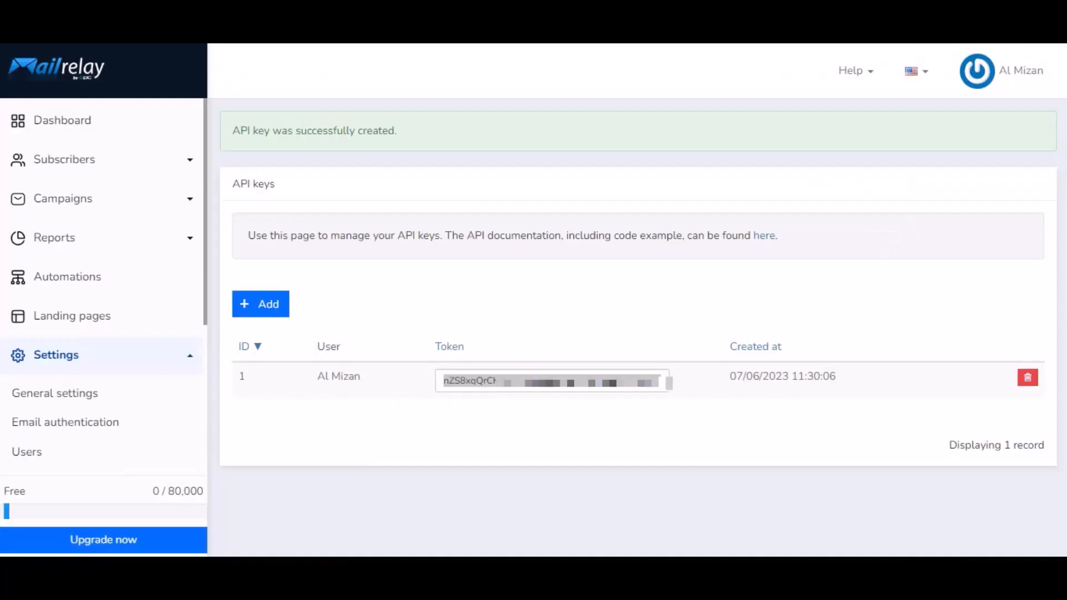
{"action": "left_click", "coordinate": [64, 164]}
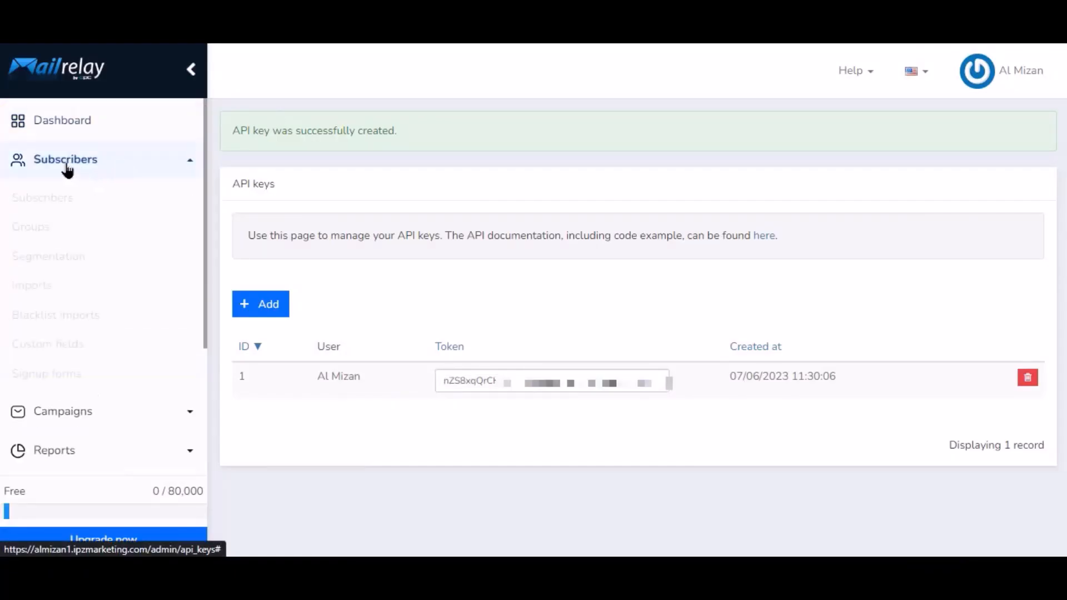
{"action": "left_click", "coordinate": [79, 200]}
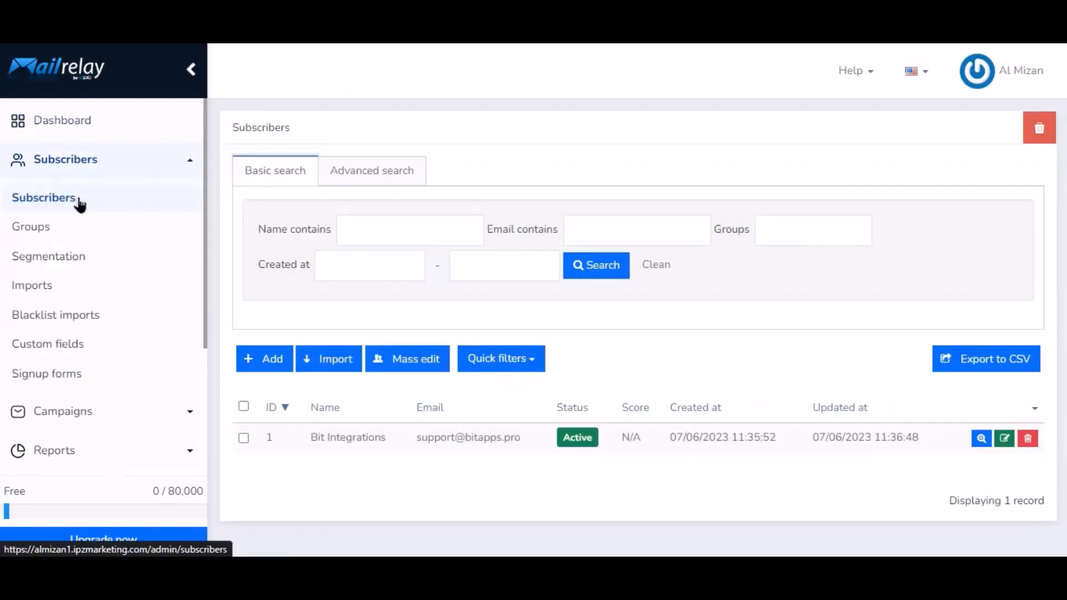